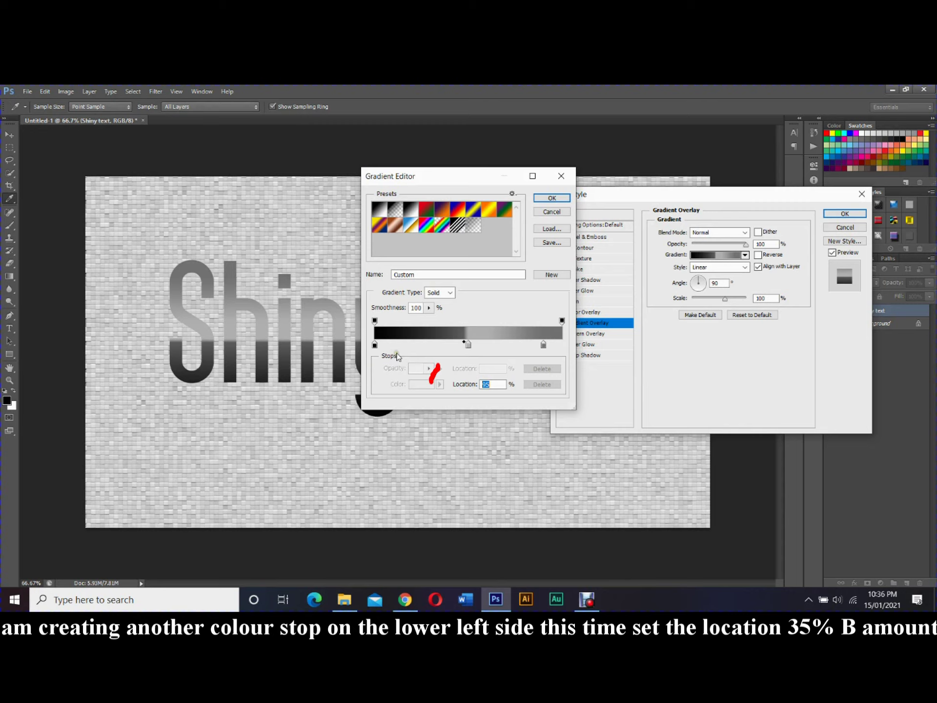
# Add a colour stop to the overlay gradient at location 35% with its colour brightness set to 45%
pyautogui.click(431, 344)
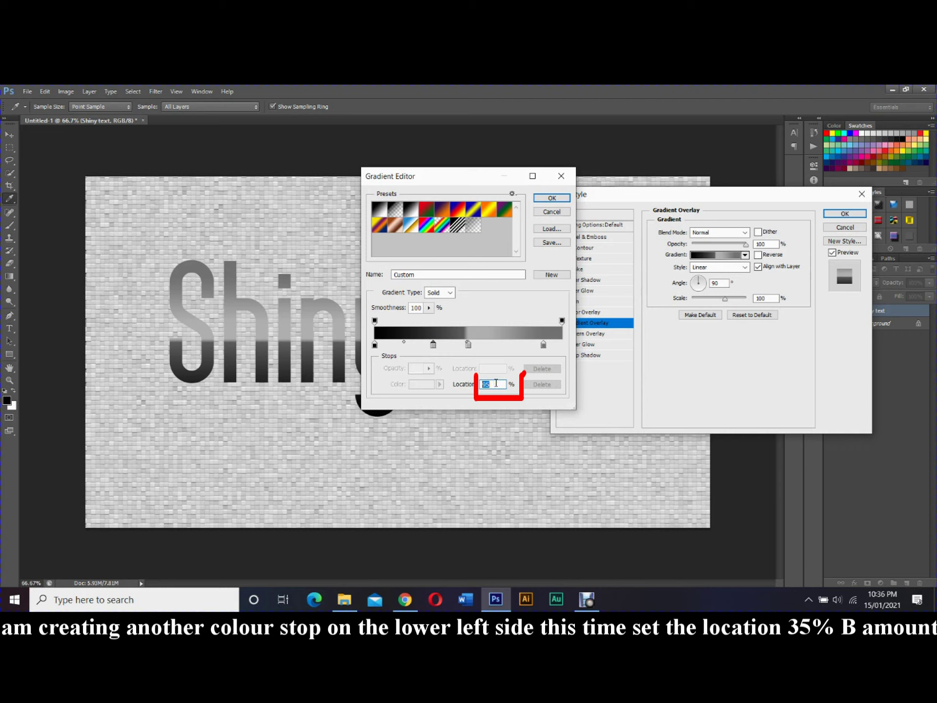
pyautogui.write('35')
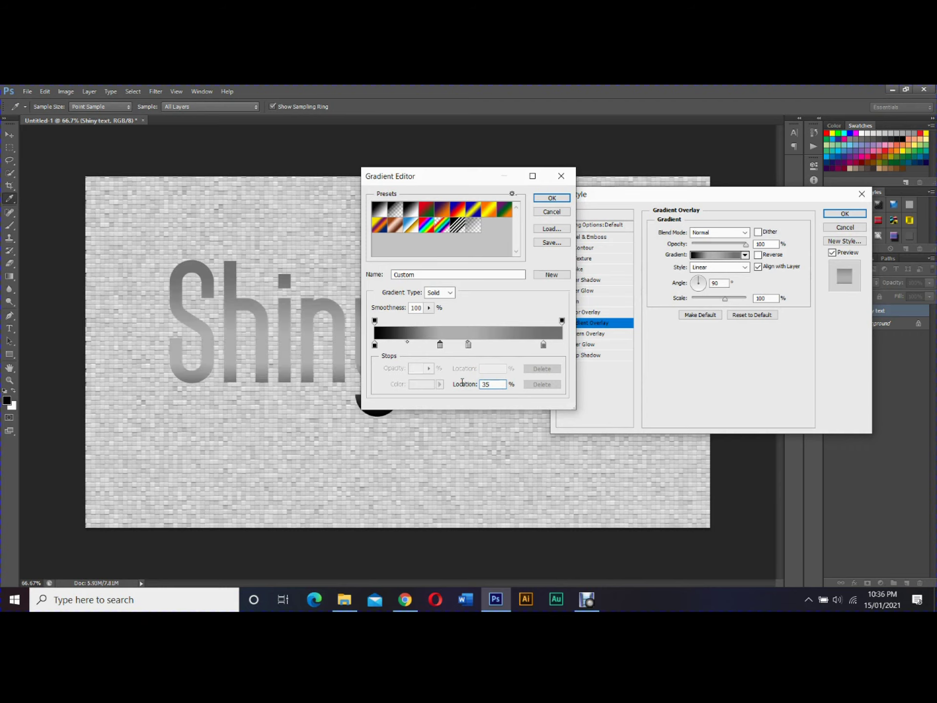
pyautogui.click(440, 347)
pyautogui.click(422, 384)
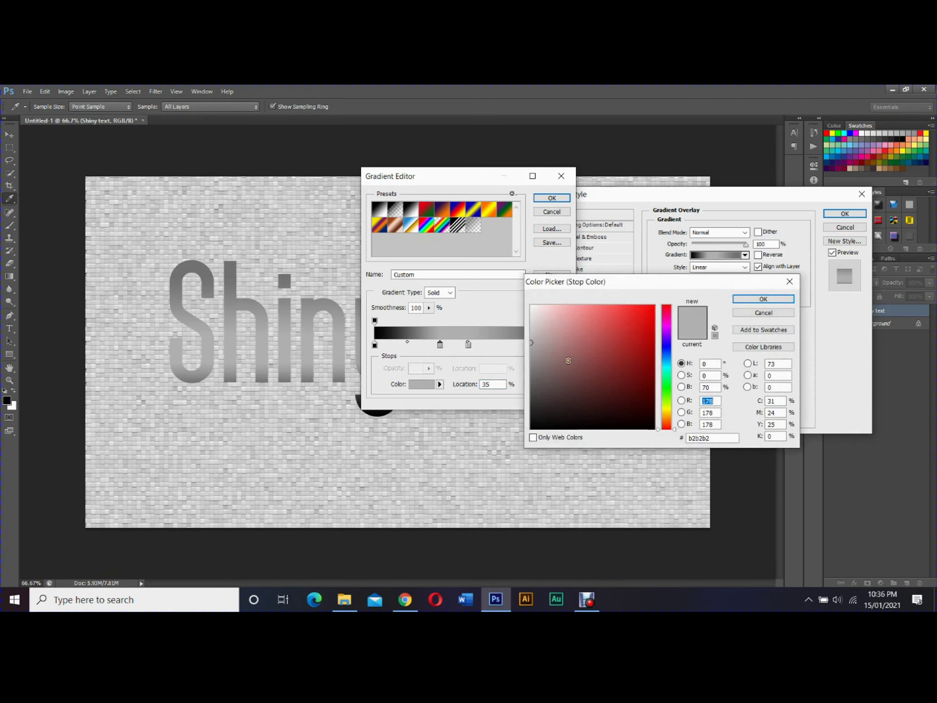
pyautogui.doubleClick(708, 387)
pyautogui.write('45')
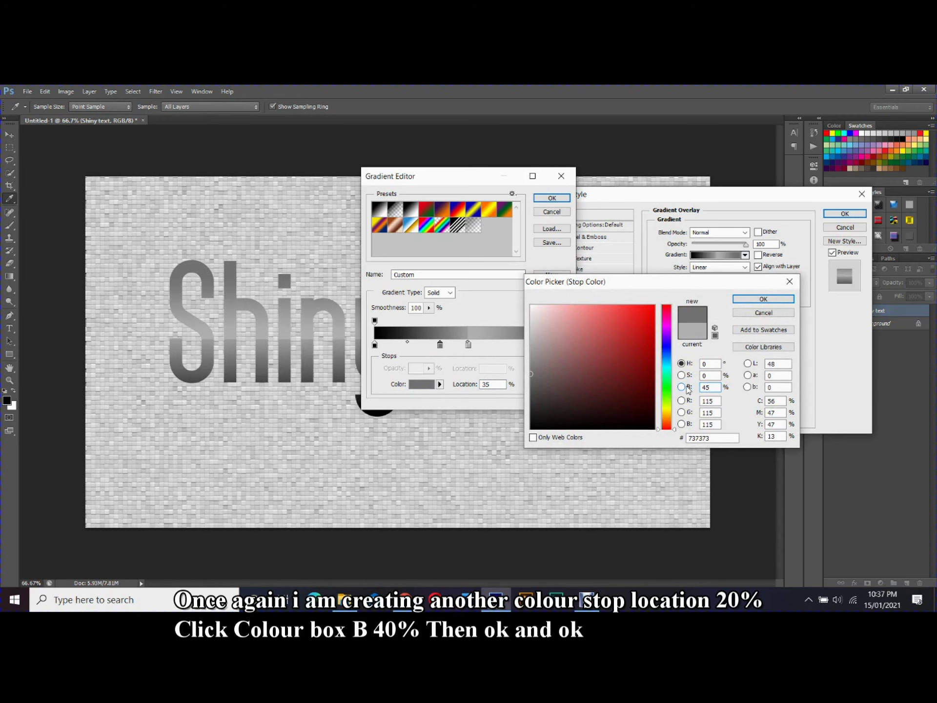
pyautogui.click(782, 302)
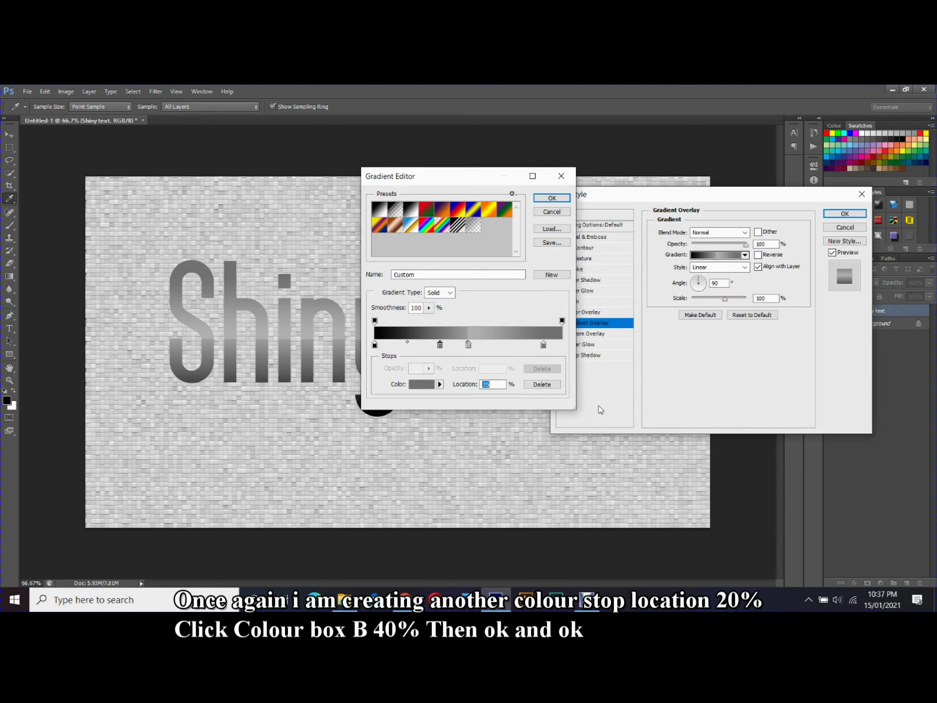
# Add another gradient colour stop at location 20% with 40% brightness and accept the edited gradient
pyautogui.click(405, 343)
pyautogui.write('20')
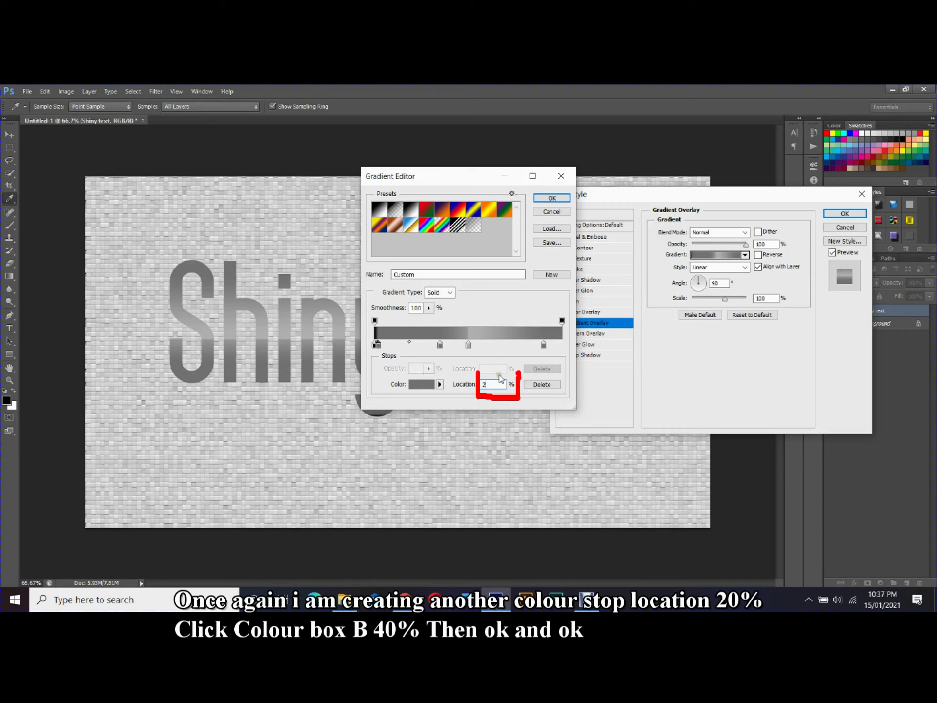
pyautogui.click(419, 385)
pyautogui.doubleClick(706, 387)
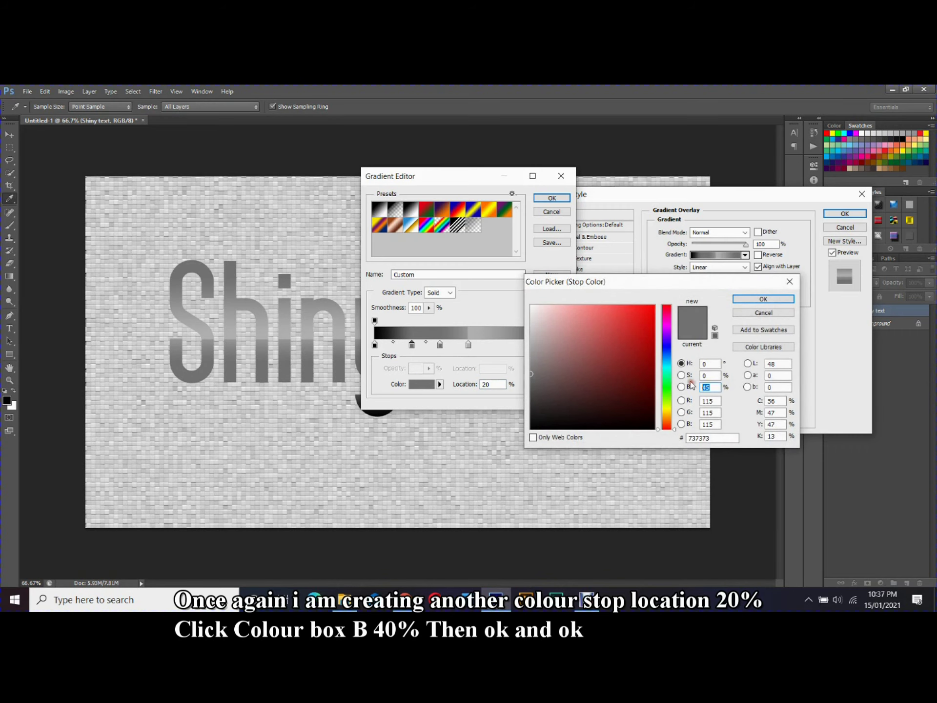
pyautogui.write('40')
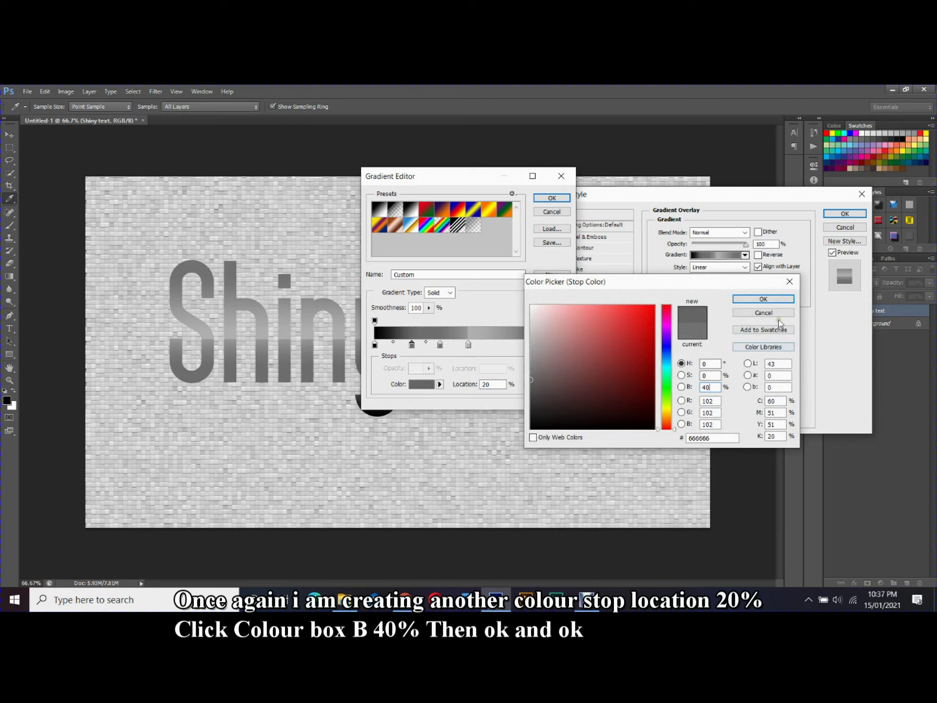
pyautogui.click(774, 300)
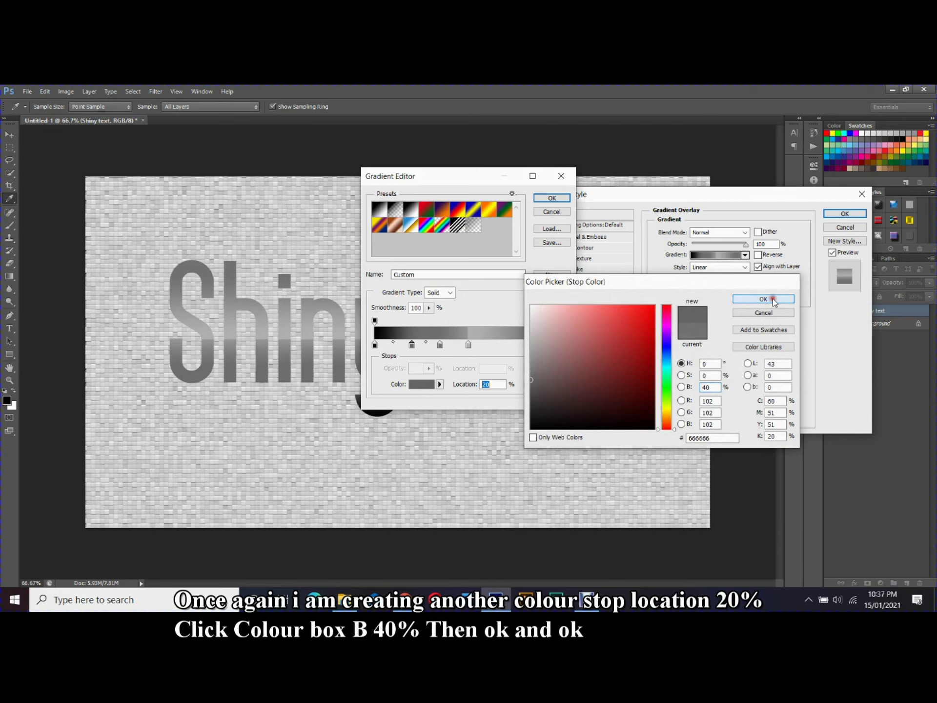
pyautogui.click(552, 198)
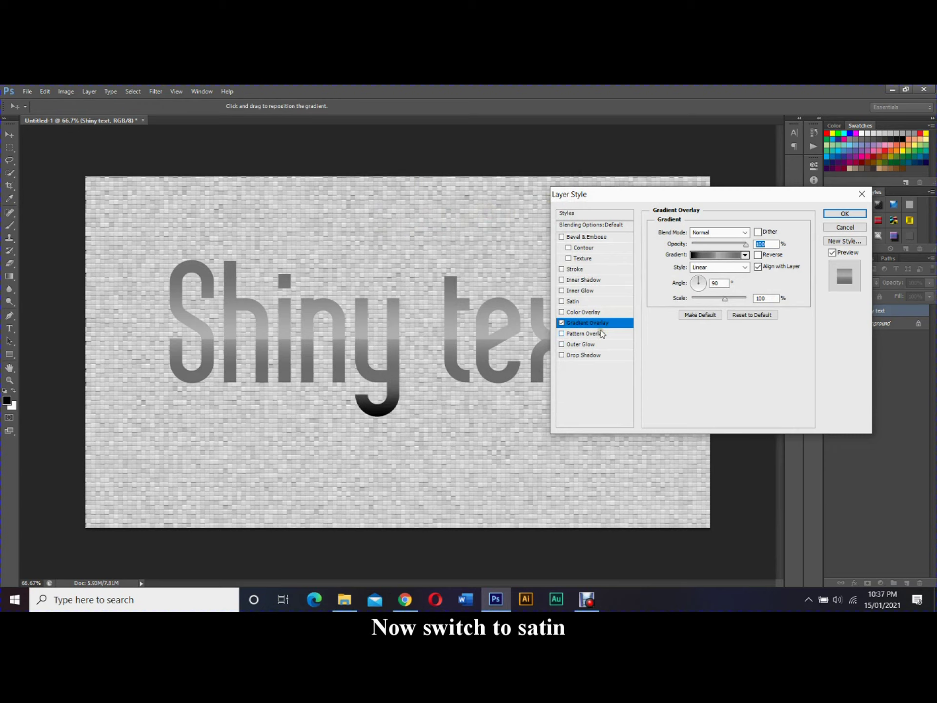
# Enable the Satin effect on the text layer with Color Burn blend mode and an angle of 160°
pyautogui.click(573, 302)
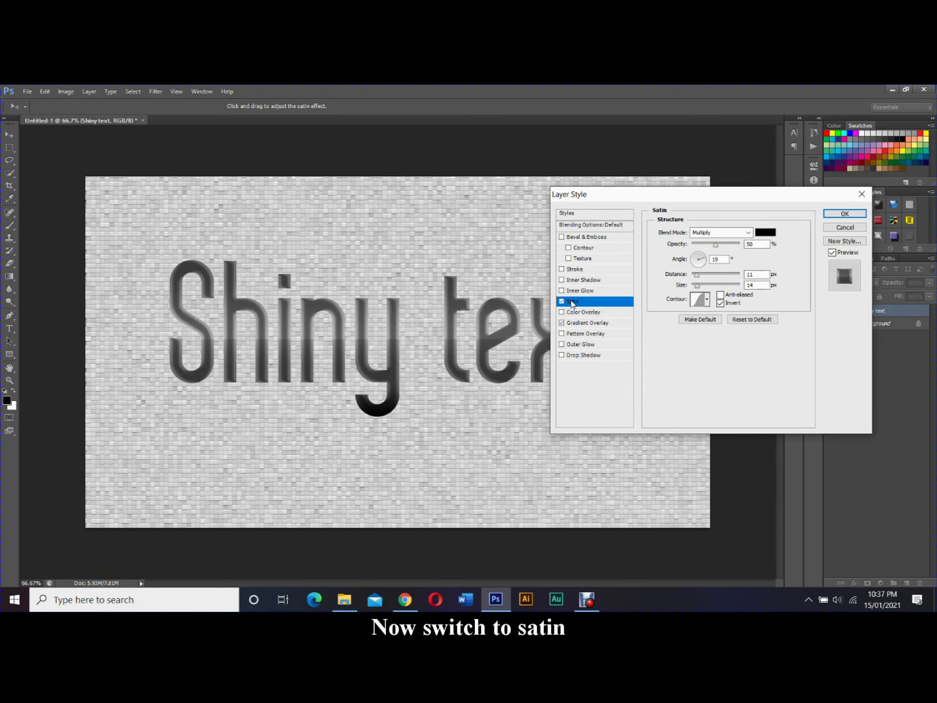
pyautogui.click(703, 236)
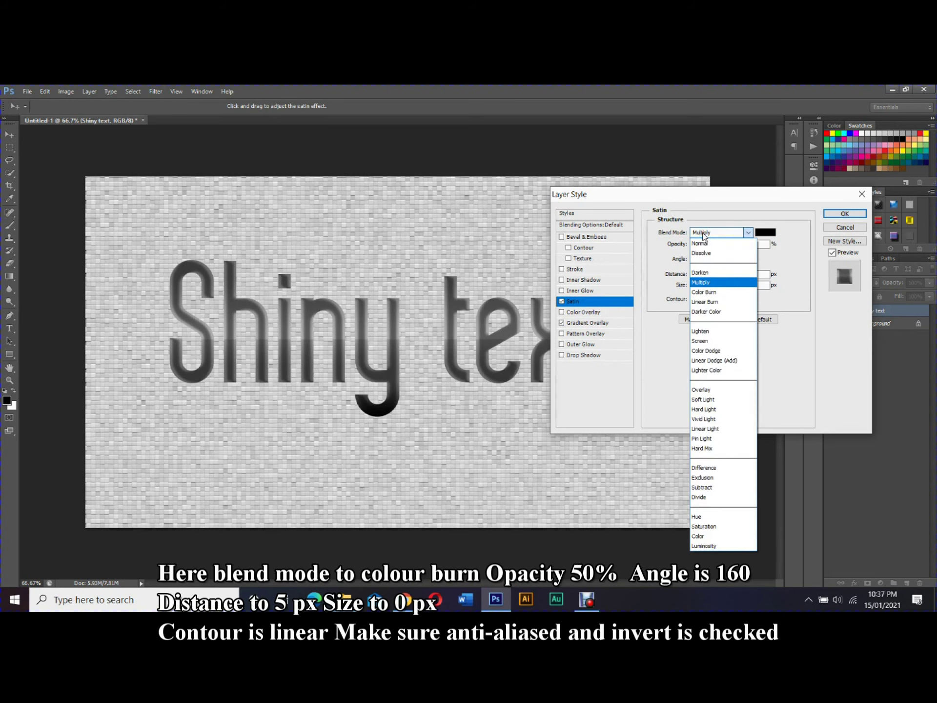
pyautogui.click(712, 299)
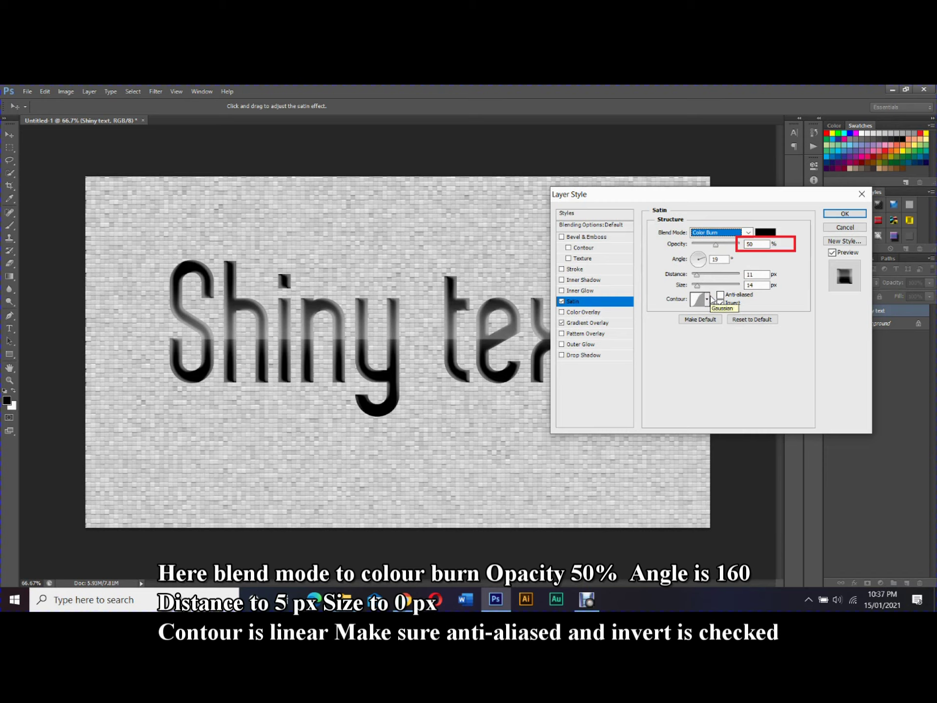
pyautogui.doubleClick(740, 244)
pyautogui.doubleClick(716, 259)
pyautogui.write('160')
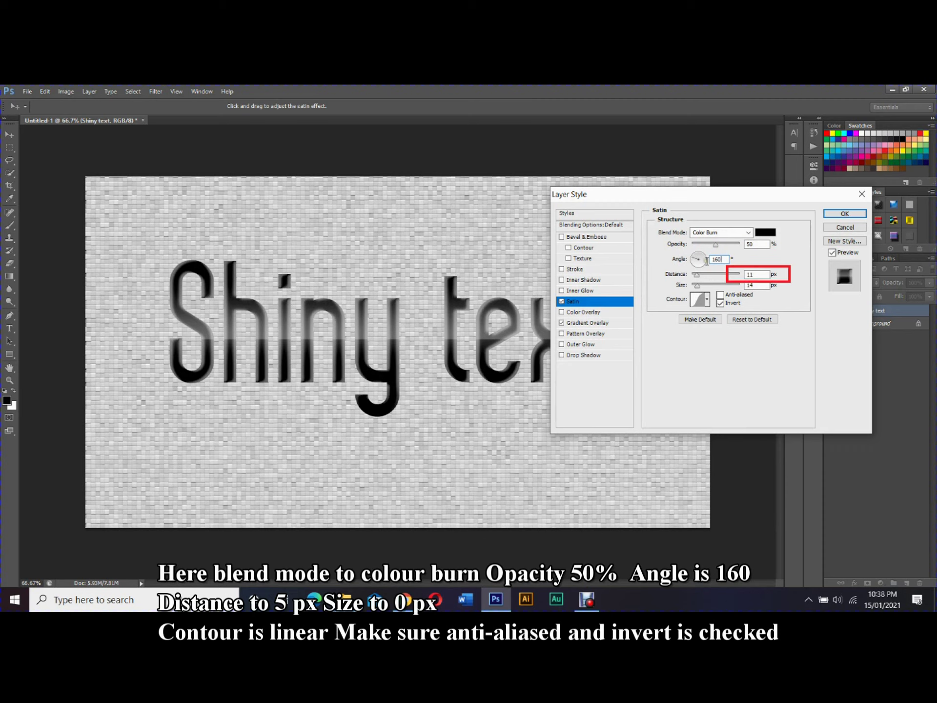
# Set the Satin distance to 5 px and size to 0 px, using an anti-aliased Linear contour
pyautogui.doubleClick(750, 274)
pyautogui.write('5')
pyautogui.doubleClick(762, 285)
pyautogui.write('0')
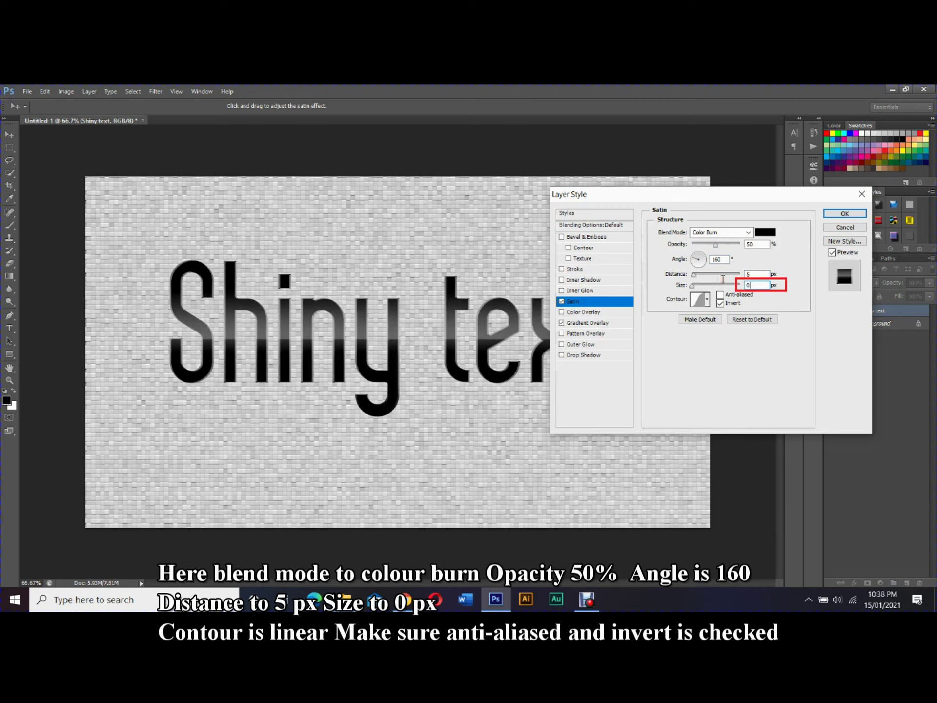
pyautogui.click(706, 302)
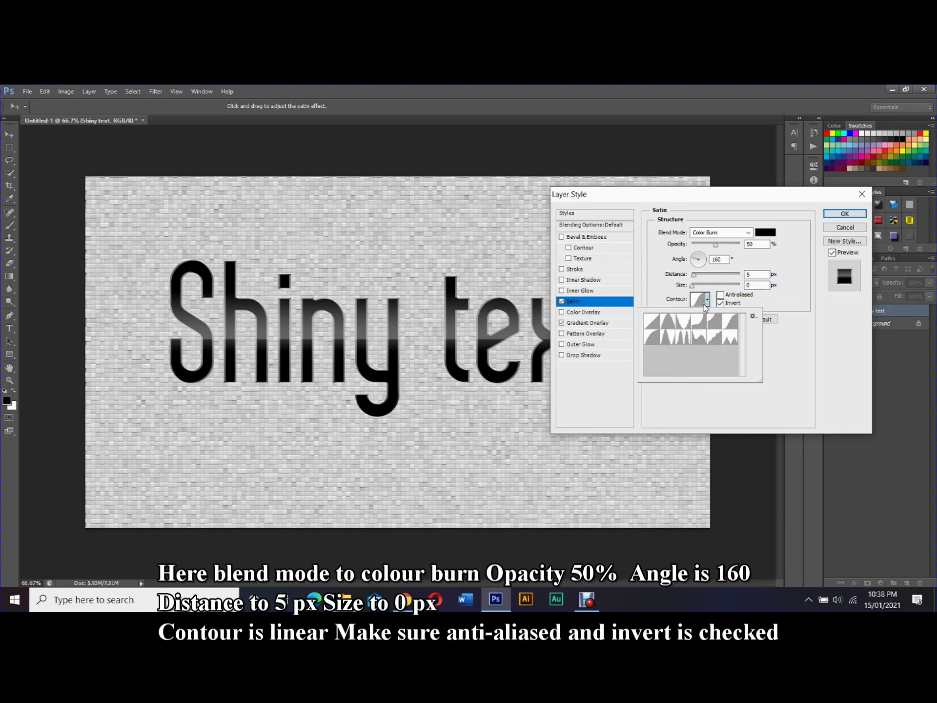
pyautogui.click(655, 326)
pyautogui.click(721, 295)
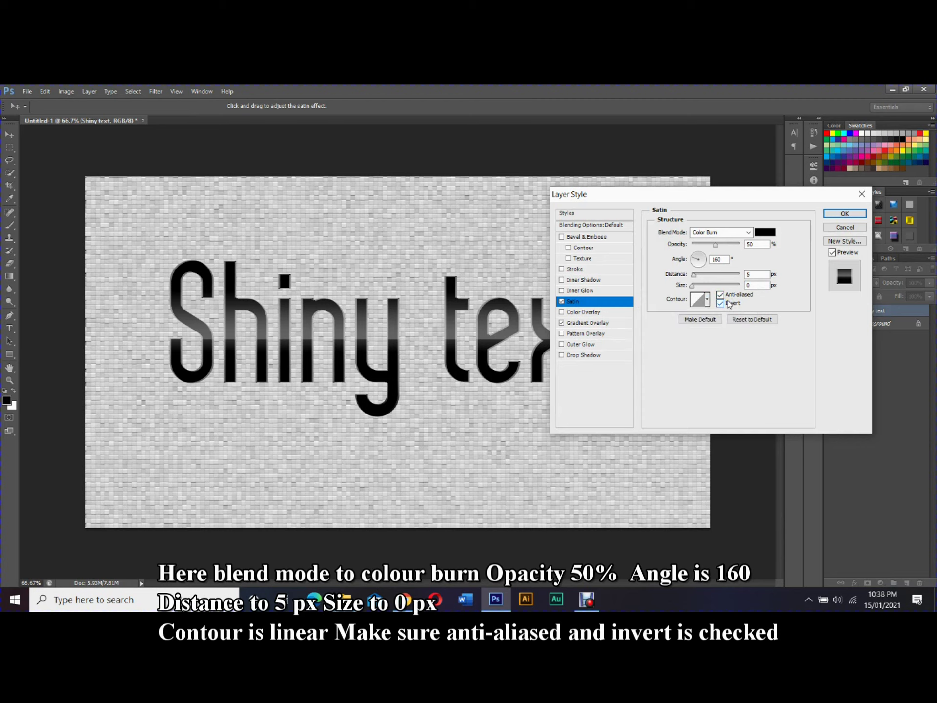
# Enable Bevel & Emboss with its Contour option and set the technique to Chisel Hard
pyautogui.click(596, 238)
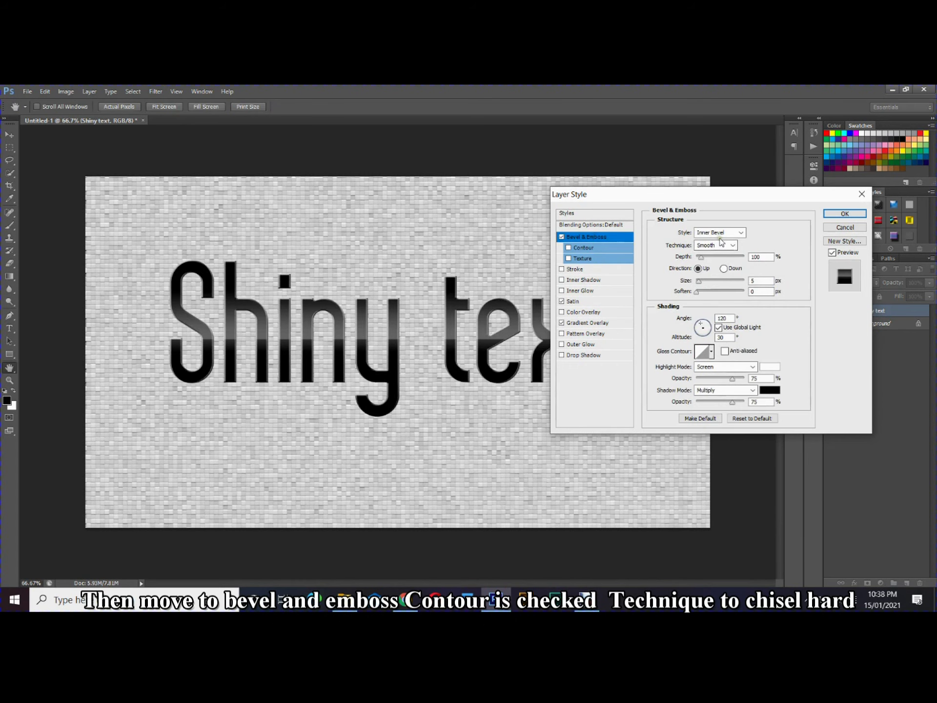
pyautogui.click(568, 249)
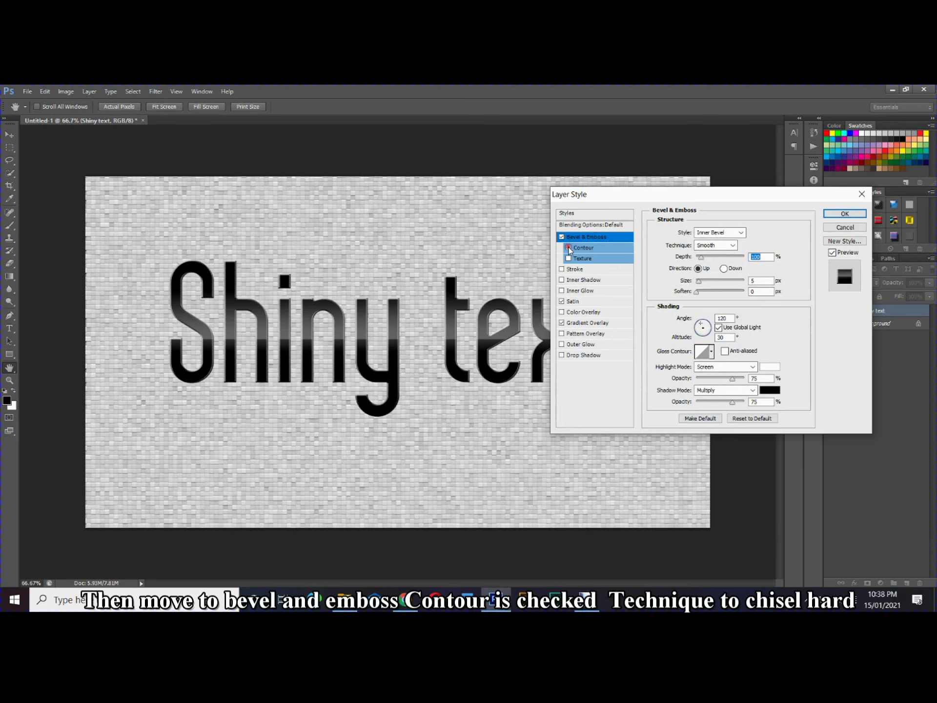
pyautogui.click(716, 246)
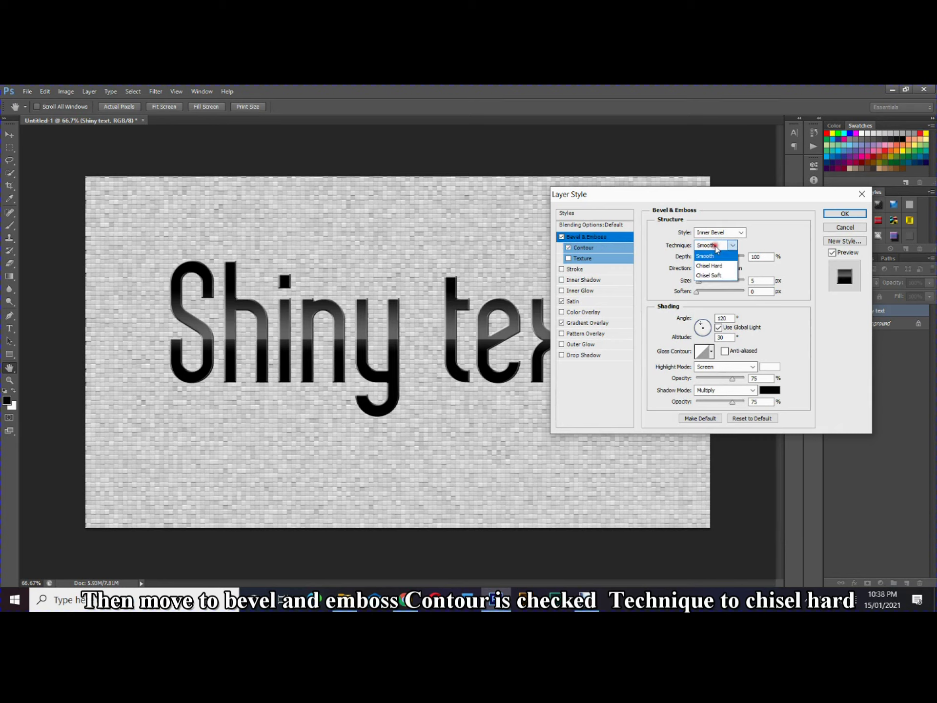
pyautogui.click(716, 267)
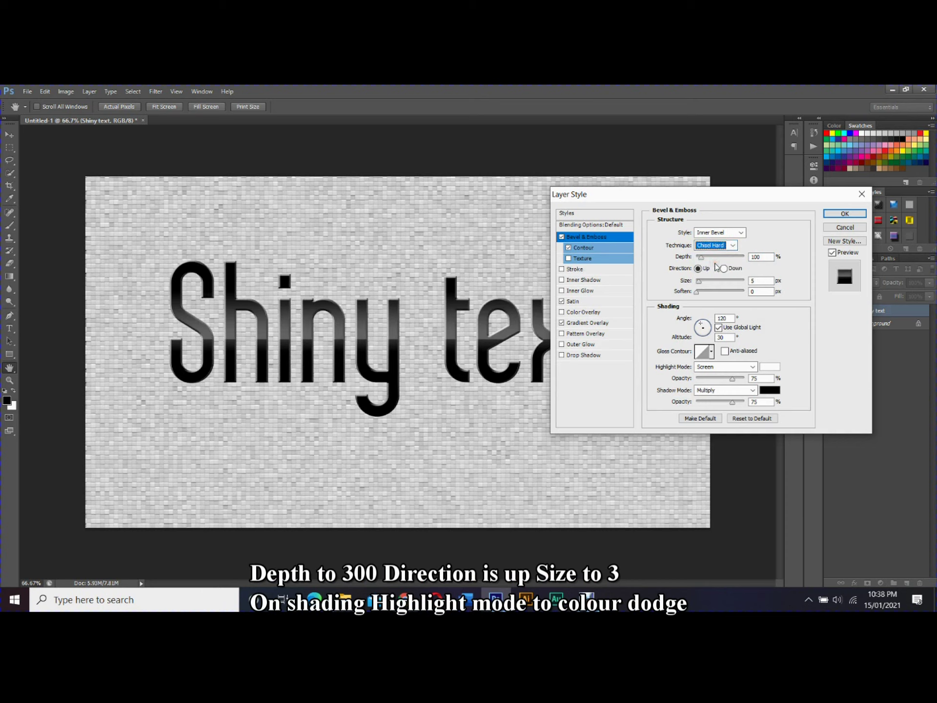
# Set the bevel's depth to 300%, size to 3 px and highlight mode to Color Dodge
pyautogui.click(758, 257)
pyautogui.write('300')
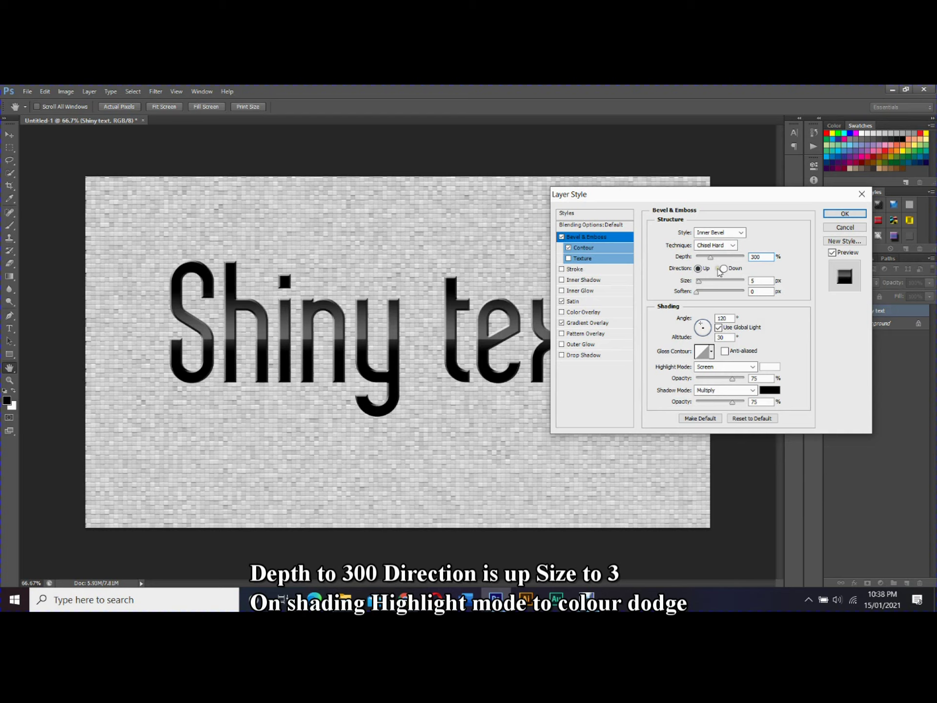
pyautogui.doubleClick(759, 280)
pyautogui.write('3')
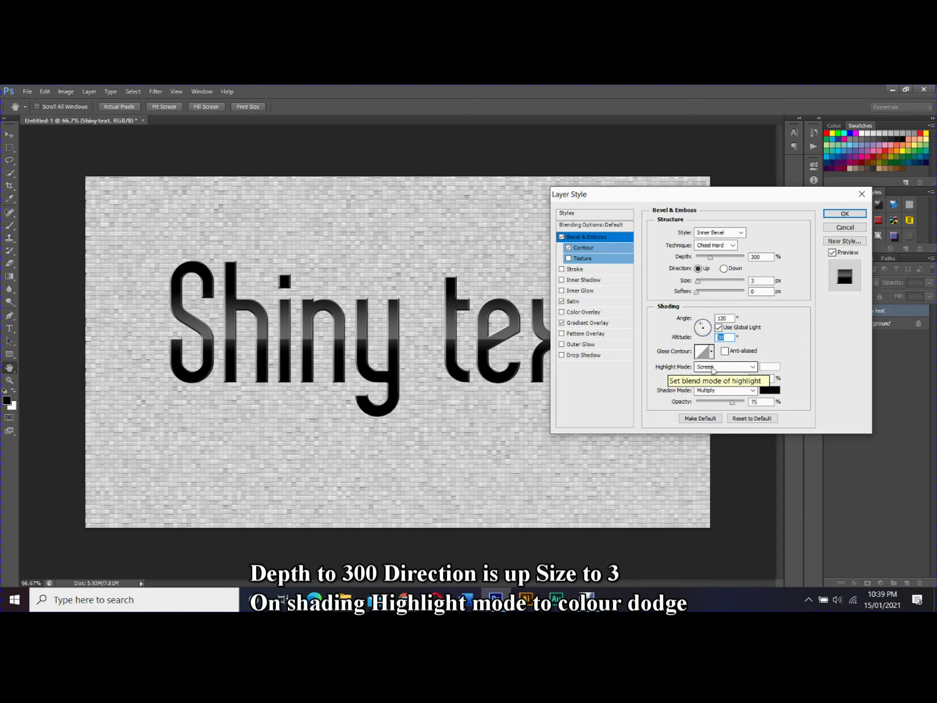
pyautogui.click(713, 367)
pyautogui.click(723, 200)
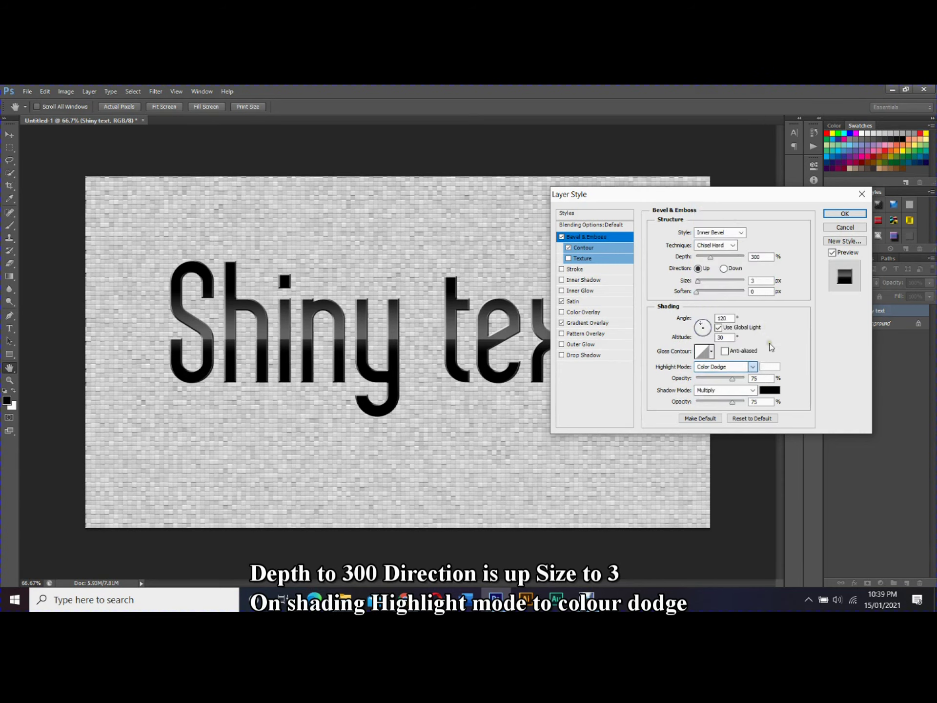
# Enable Inner Glow on the text with Color Dodge blend mode and 38% opacity
pyautogui.click(576, 291)
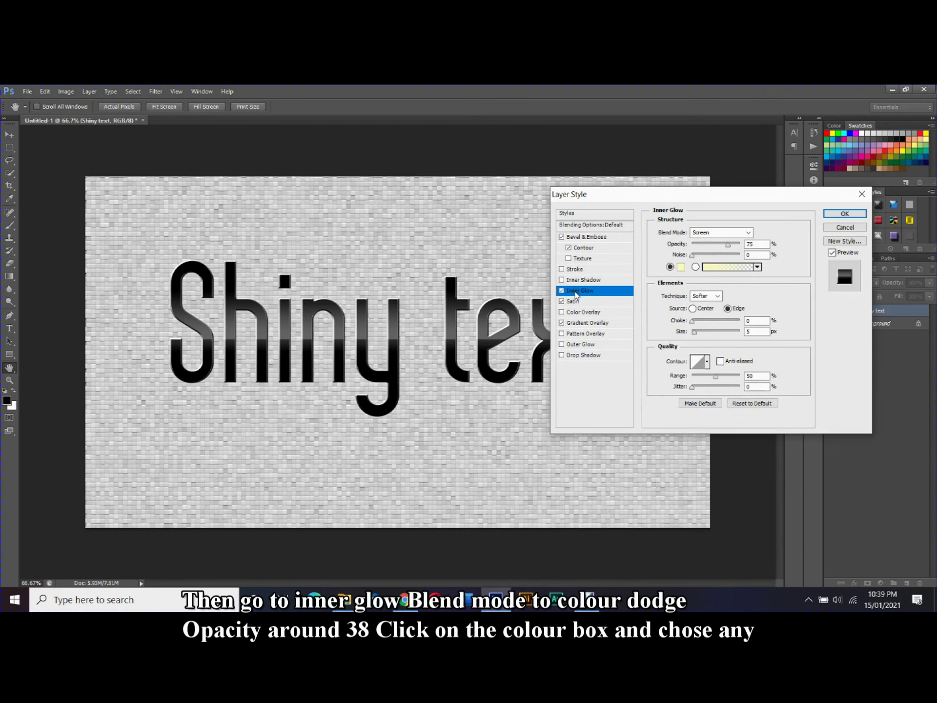
pyautogui.click(709, 234)
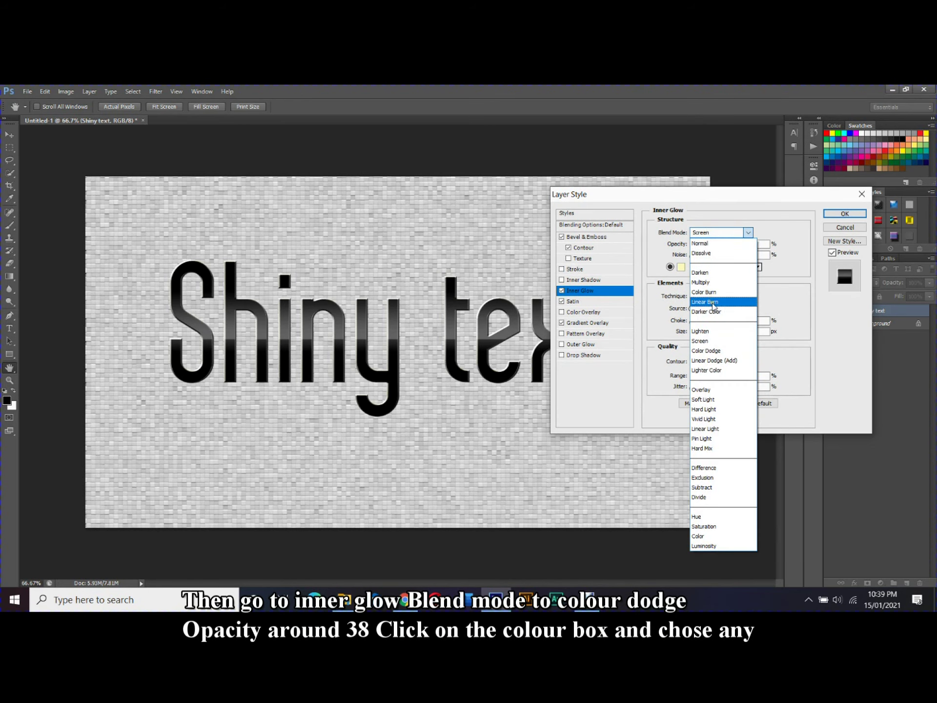
pyautogui.click(715, 352)
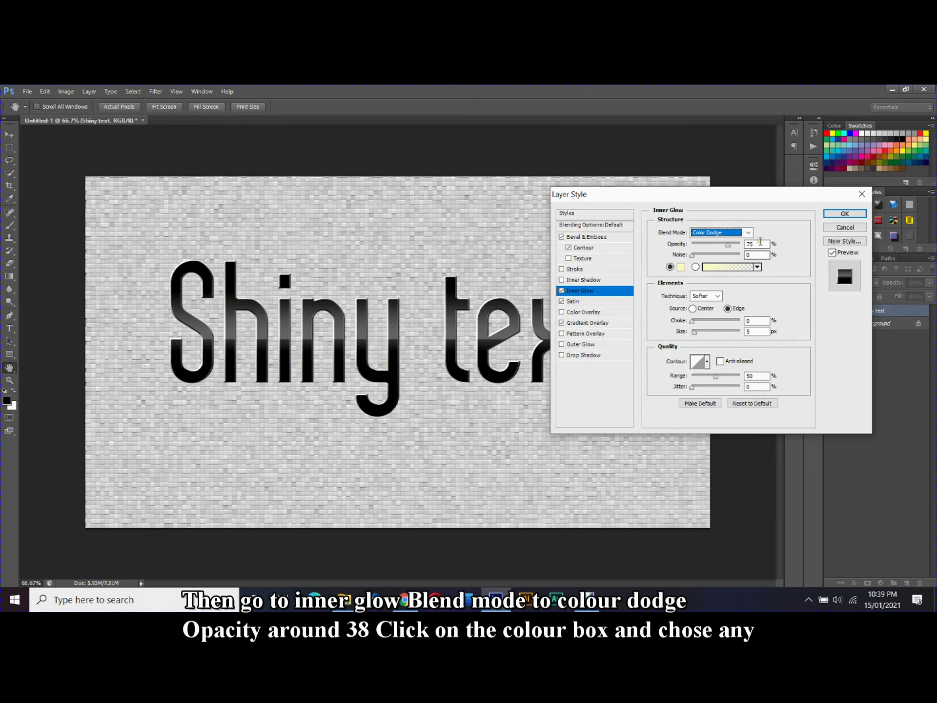
pyautogui.moveTo(760, 244); pyautogui.dragTo(733, 242)
pyautogui.write('38')
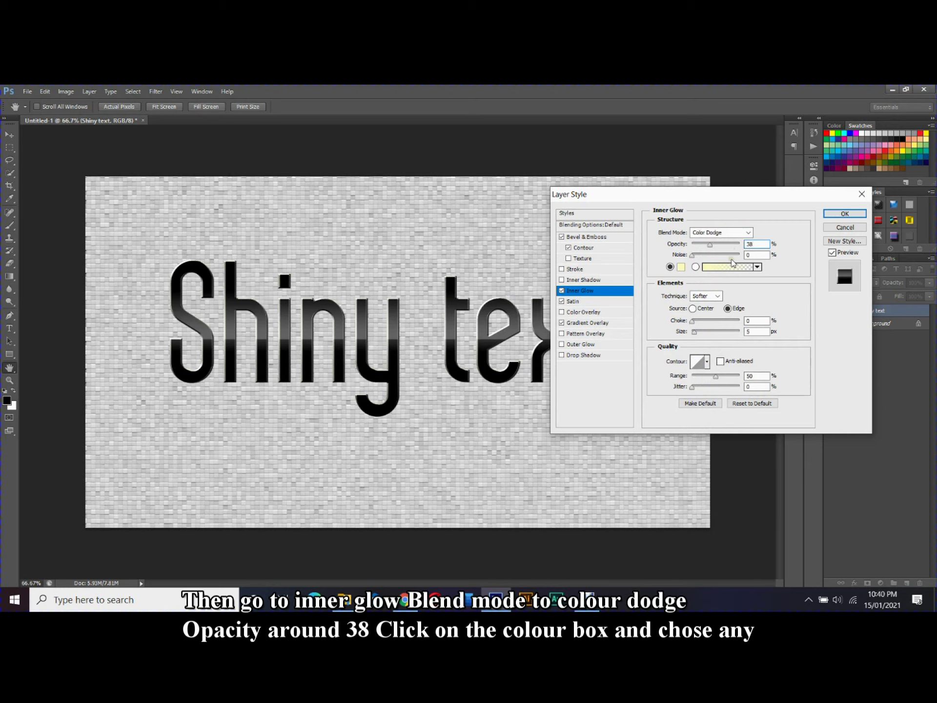
# Change the Inner Glow colour to yellow ffff00
pyautogui.click(681, 268)
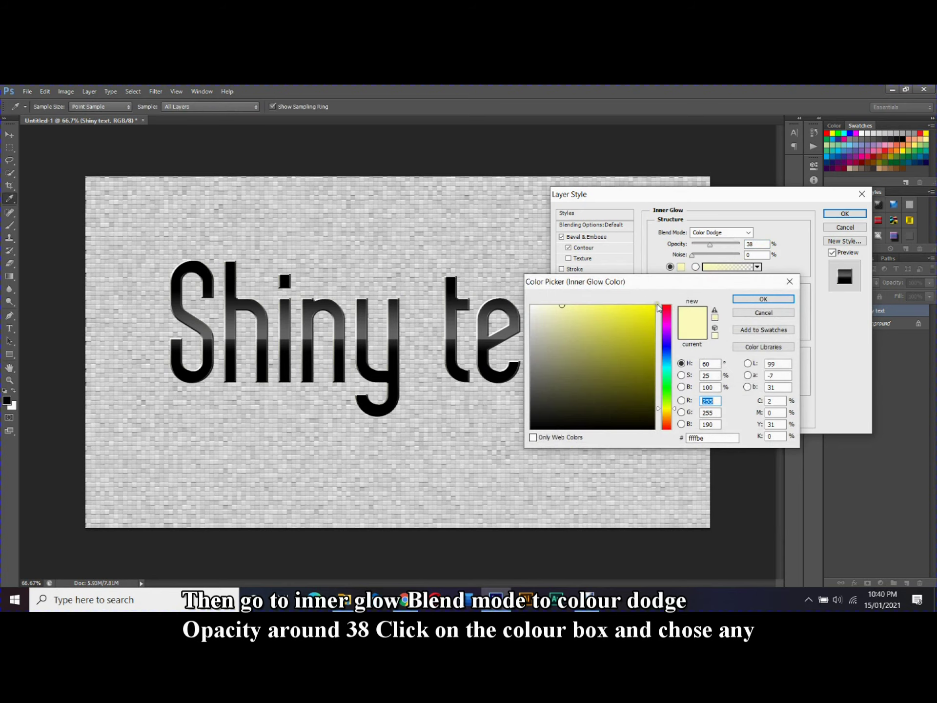
pyautogui.click(655, 302)
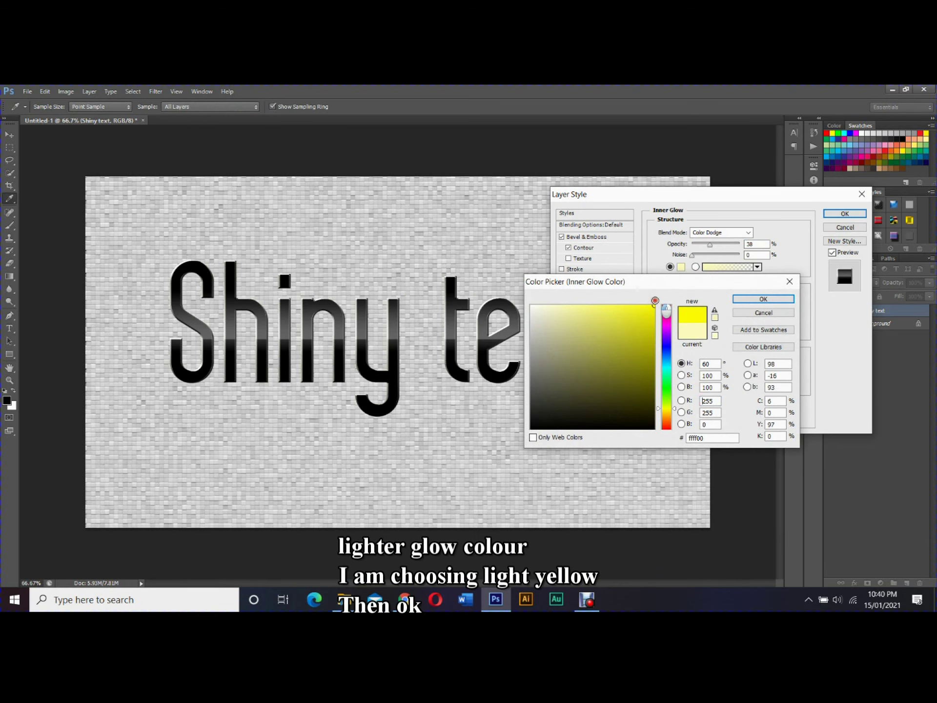
pyautogui.click(745, 299)
# Set the Inner Glow size to 7 px and its contour to Half Round
pyautogui.doubleClick(759, 331)
pyautogui.write('7')
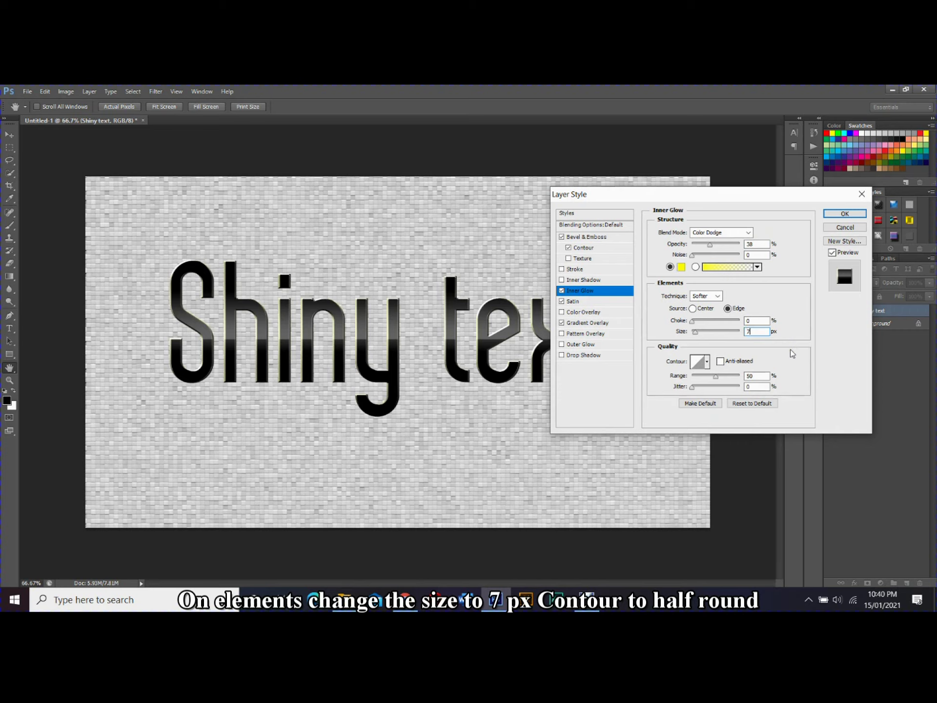
pyautogui.click(707, 361)
pyautogui.click(652, 400)
pyautogui.click(790, 360)
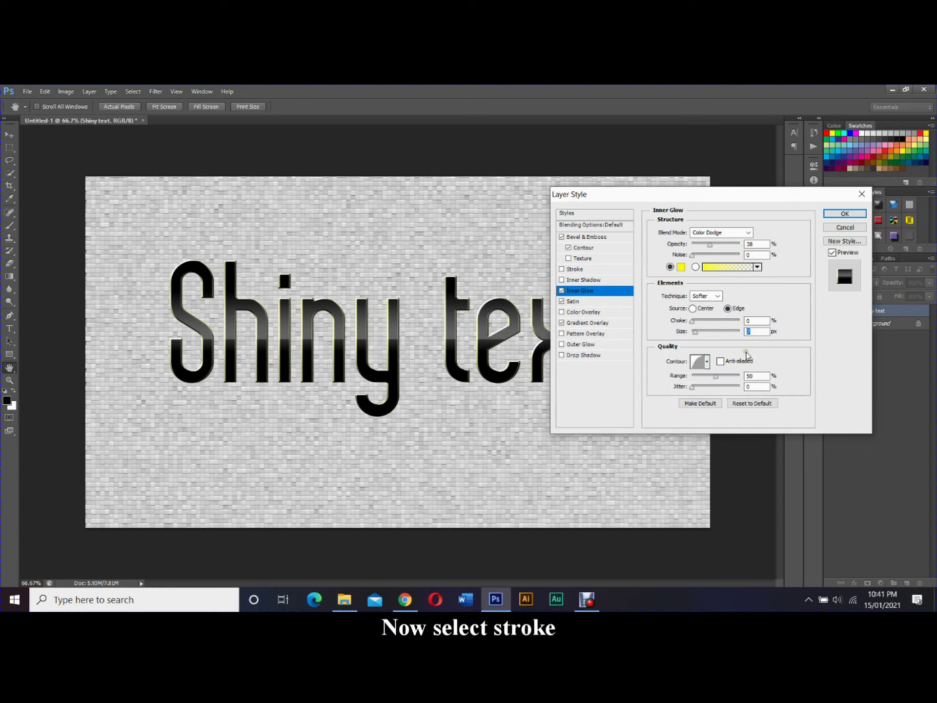
# Enable the Stroke effect on the text and set its position to Inside
pyautogui.click(580, 272)
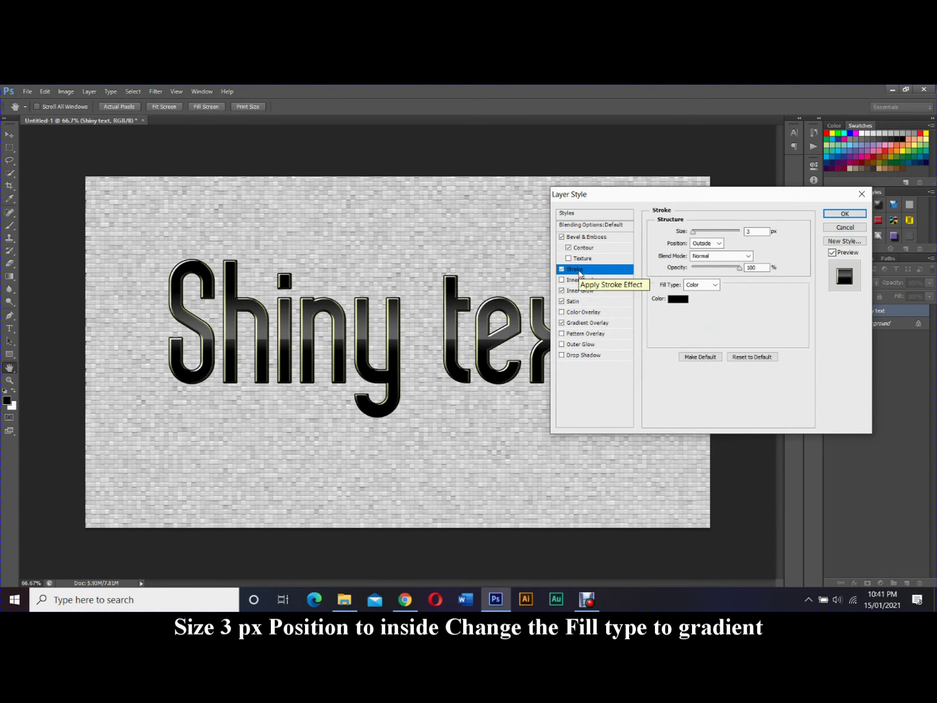
pyautogui.click(720, 243)
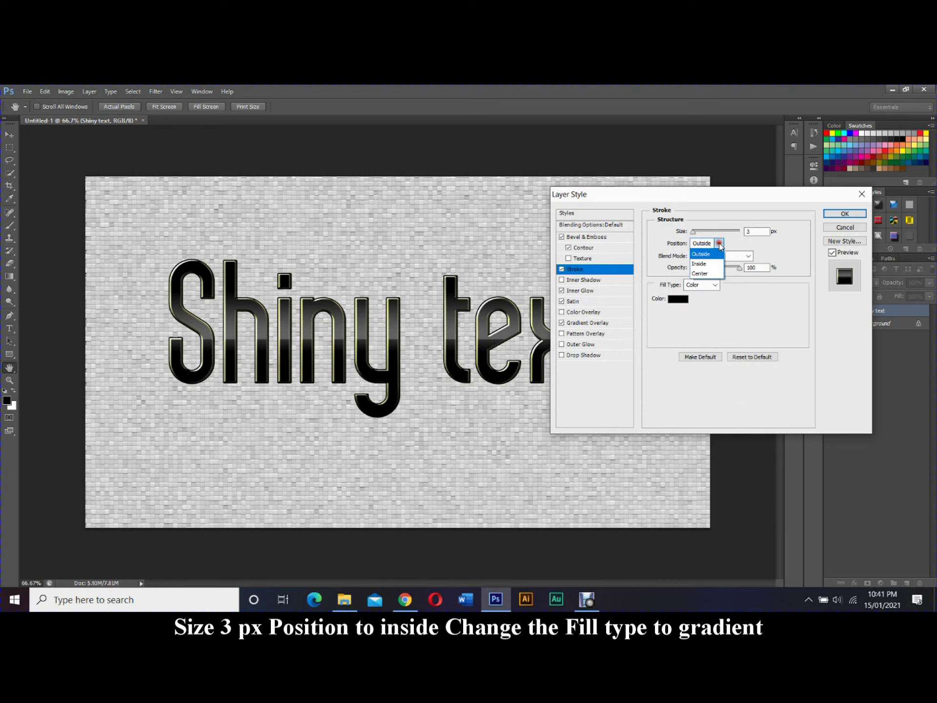
pyautogui.click(713, 264)
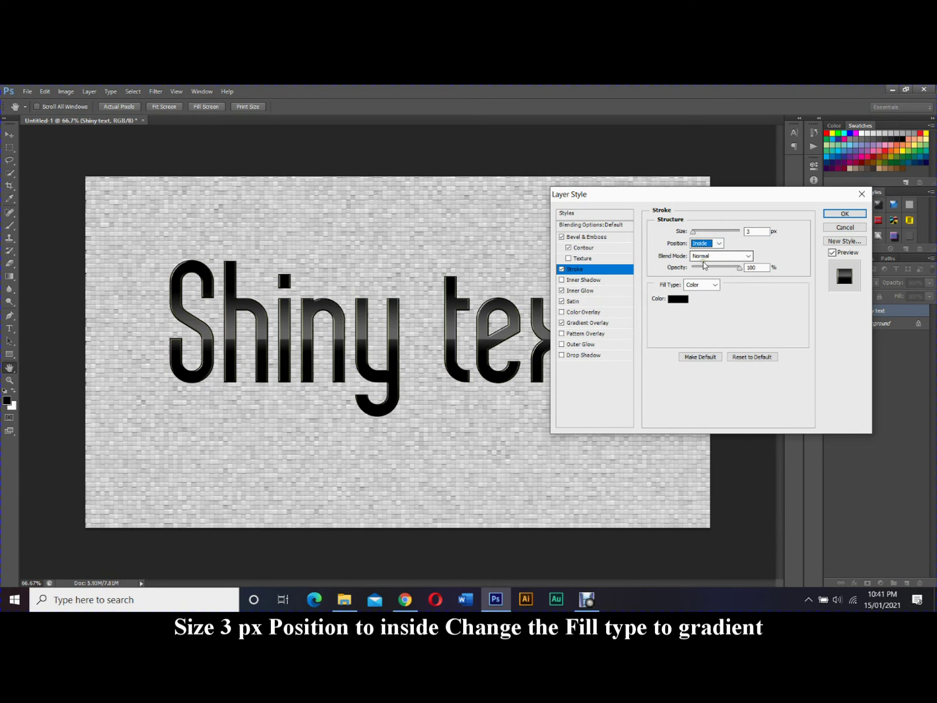
# Set the stroke's fill type to Gradient and apply the Steel Bar preset after appending the Metals gradients
pyautogui.click(716, 285)
pyautogui.click(705, 306)
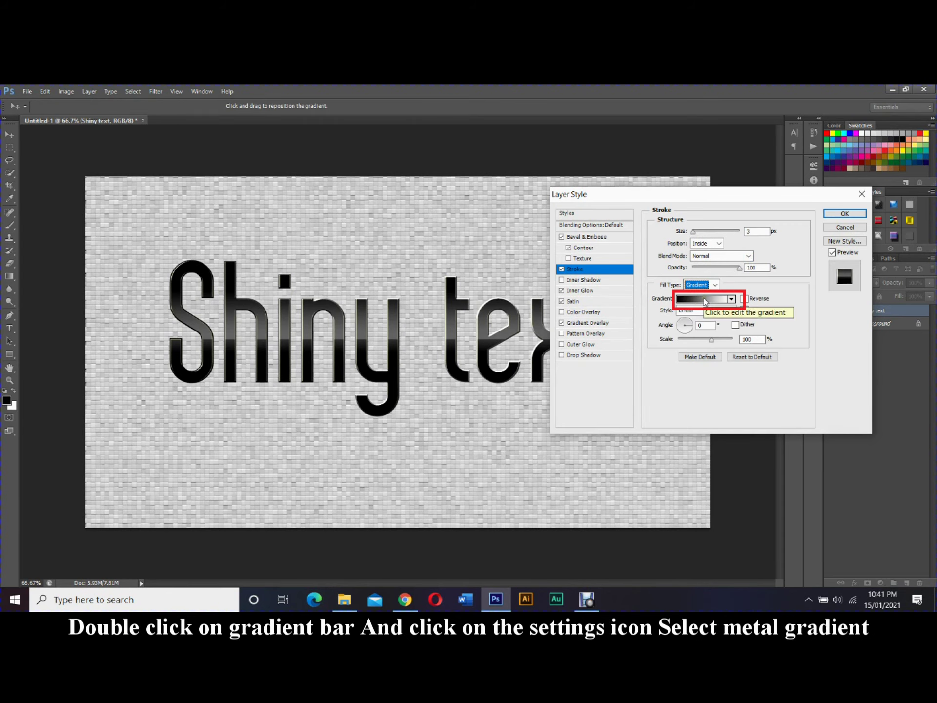
pyautogui.click(705, 300)
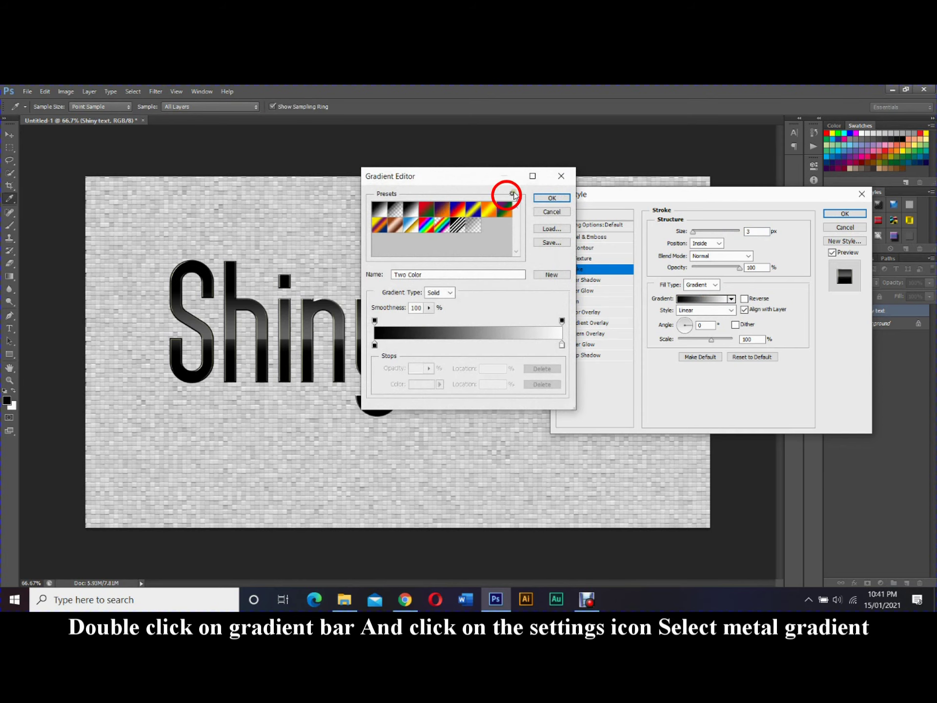
pyautogui.click(512, 195)
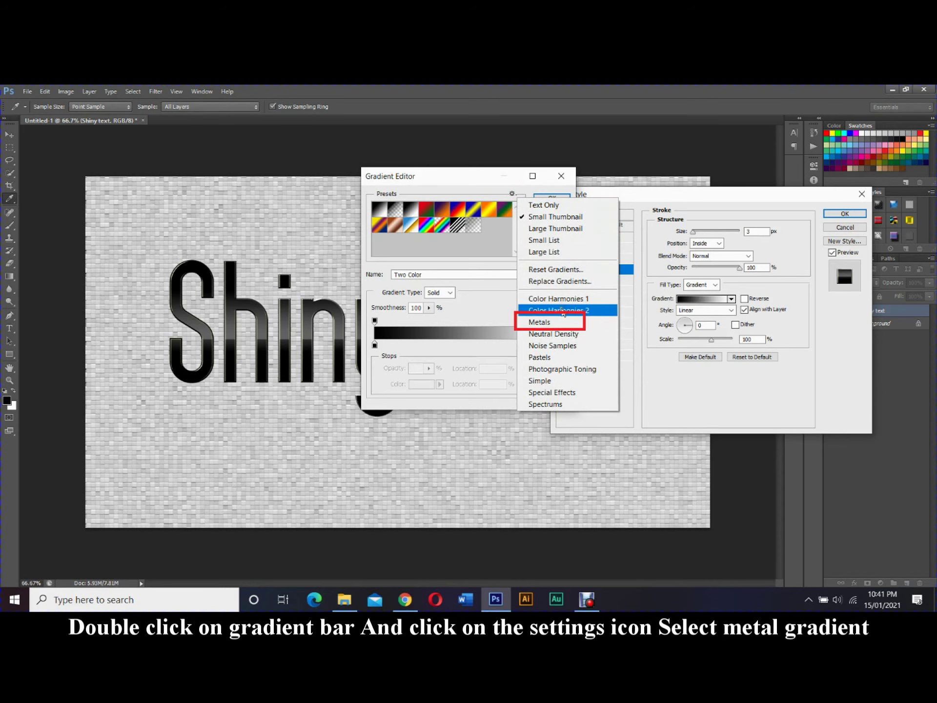
pyautogui.click(561, 323)
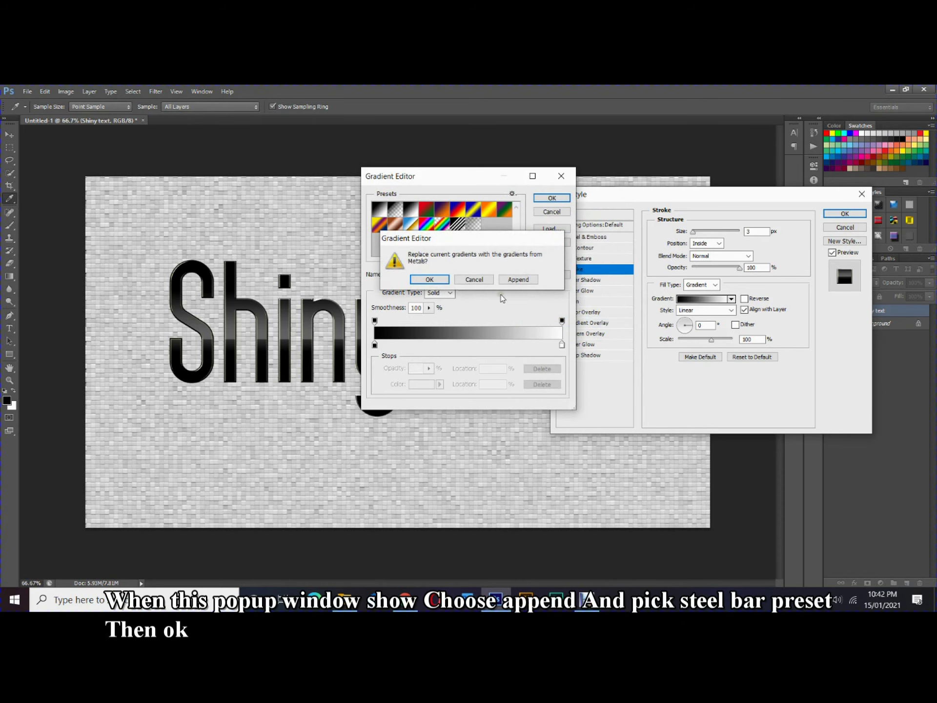
pyautogui.click(517, 280)
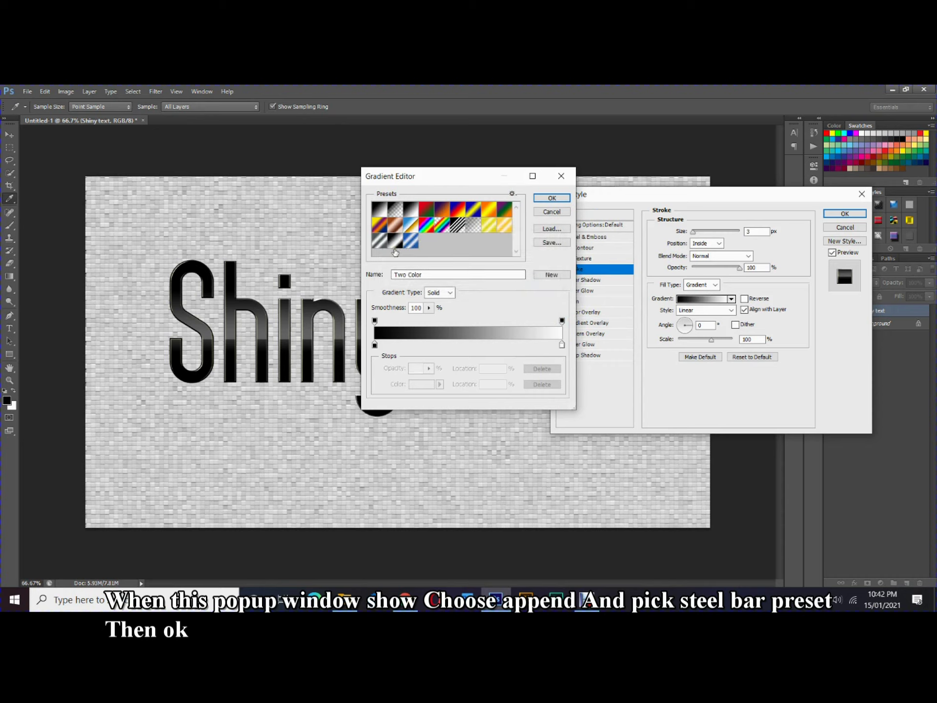
pyautogui.click(396, 244)
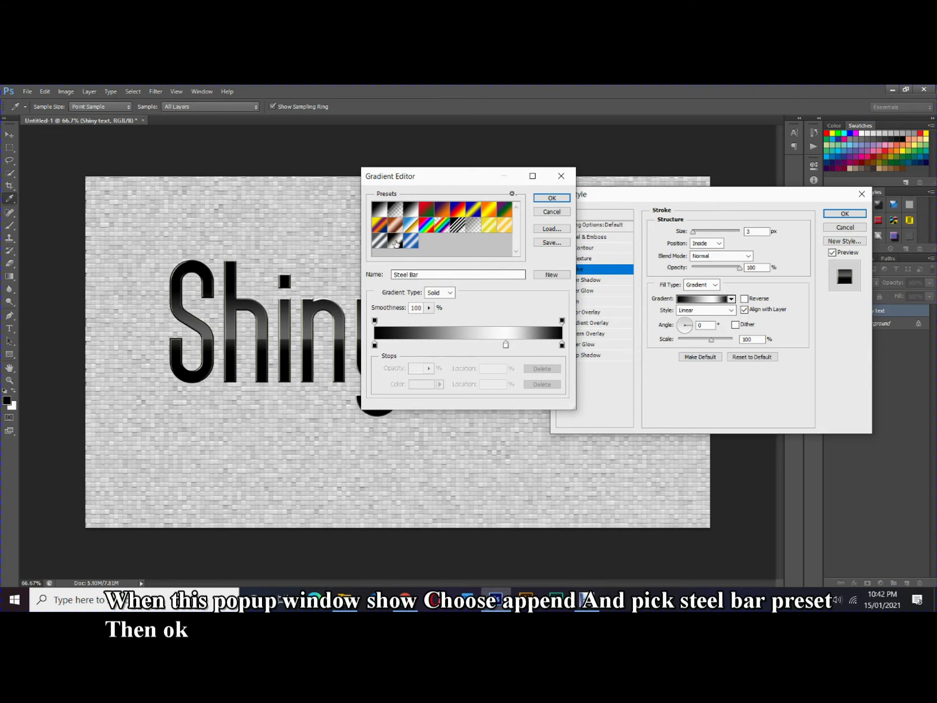
pyautogui.click(542, 198)
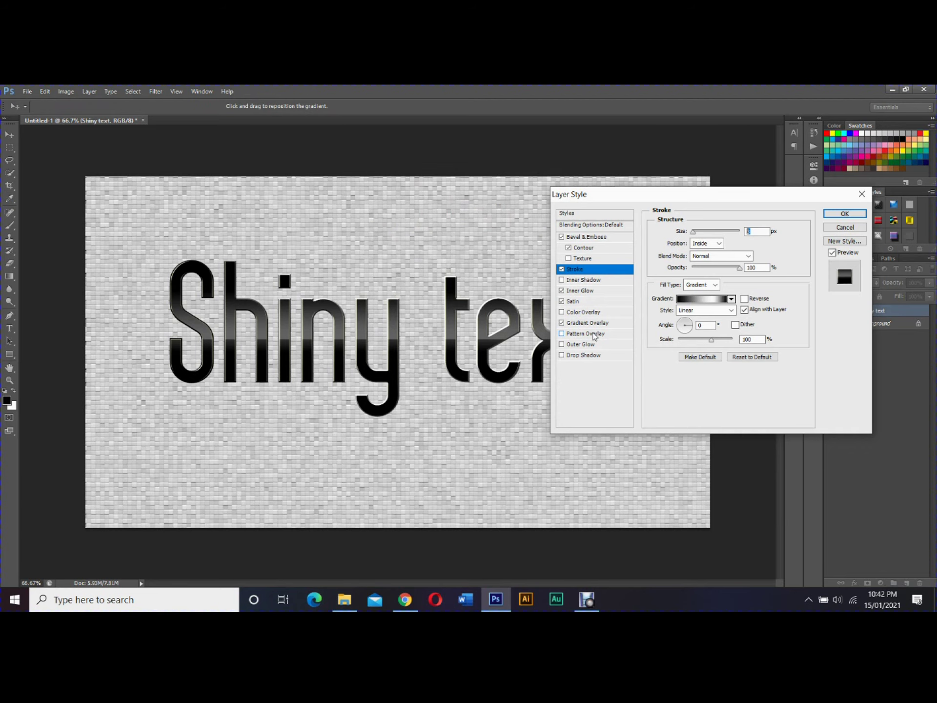
# Enable Drop Shadow on the text with Multiply blend mode and 50% opacity, and apply the layer styles
pyautogui.click(590, 360)
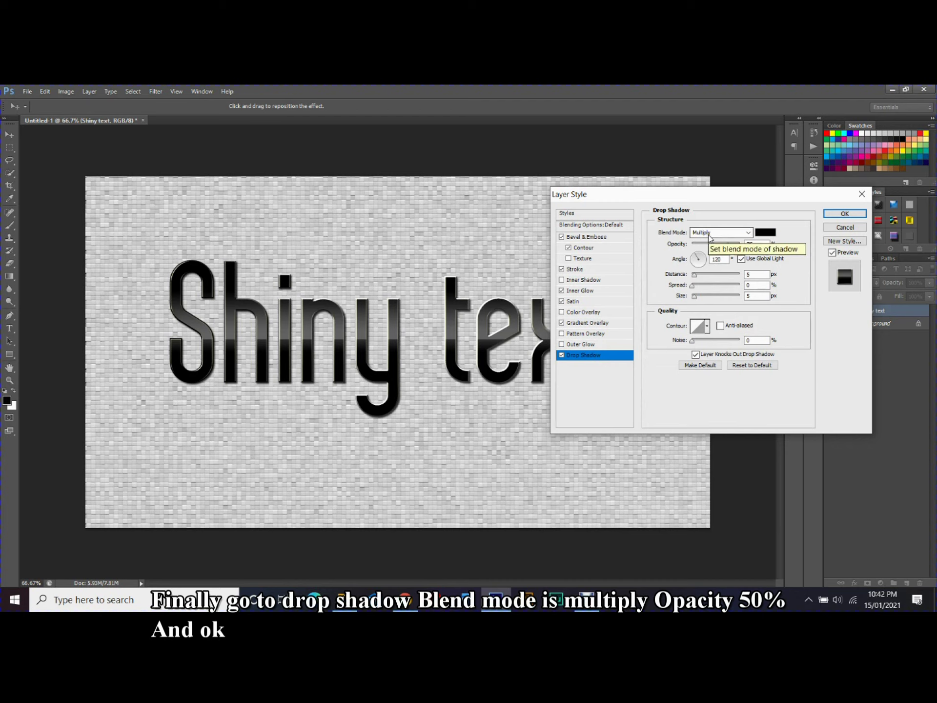
pyautogui.press('Tab')
pyautogui.write('50')
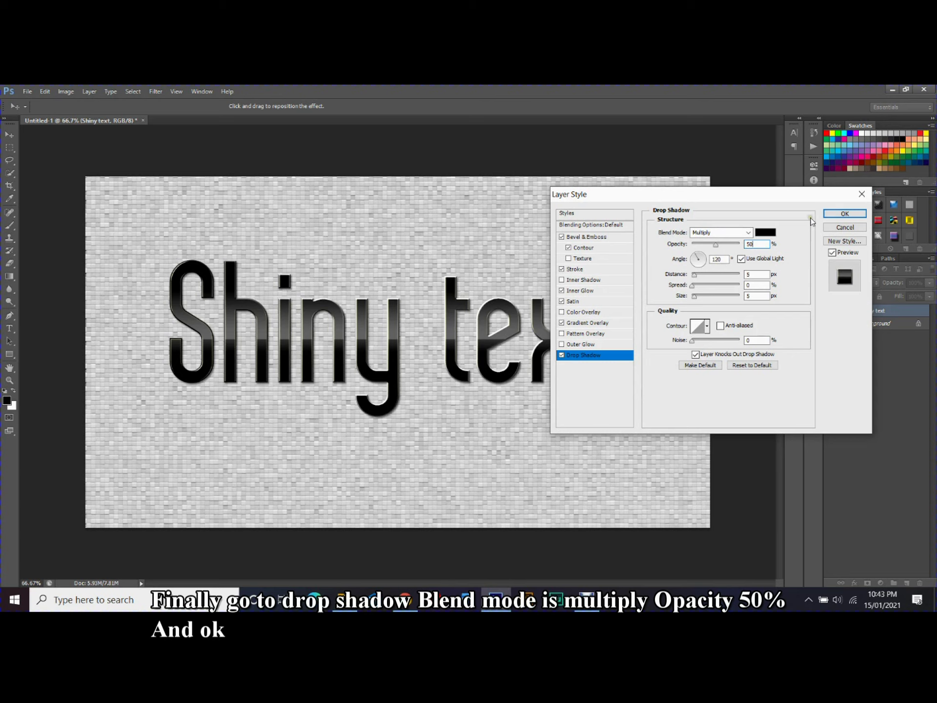
pyautogui.click(836, 215)
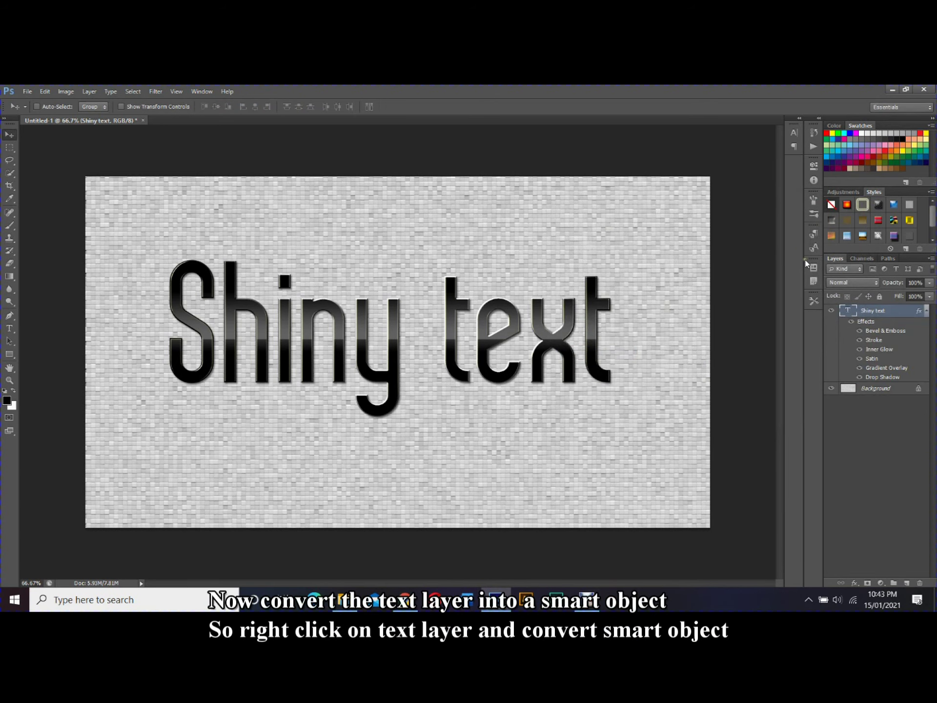
# Convert the Shiny text layer to a smart object and add a Drop Shadow with 50% opacity to it
pyautogui.rightClick(882, 313)
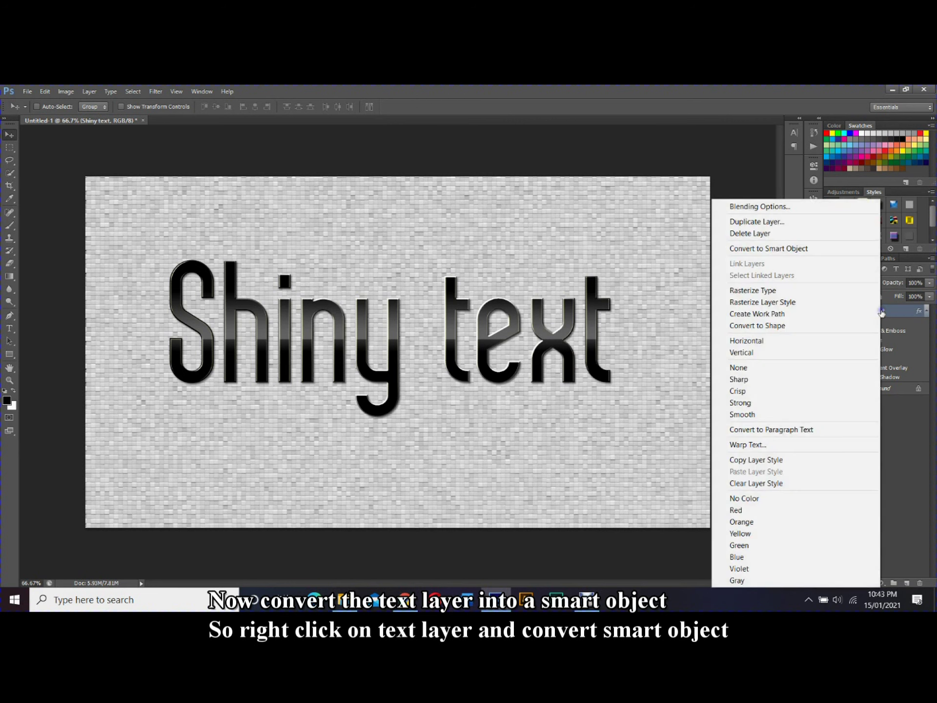
pyautogui.click(786, 249)
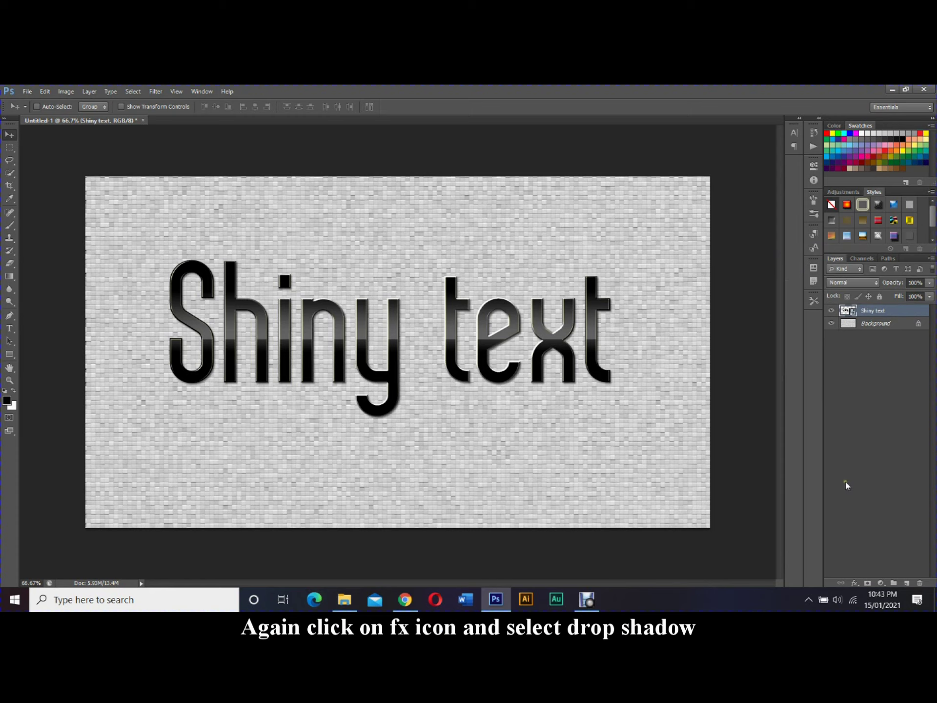
pyautogui.click(854, 583)
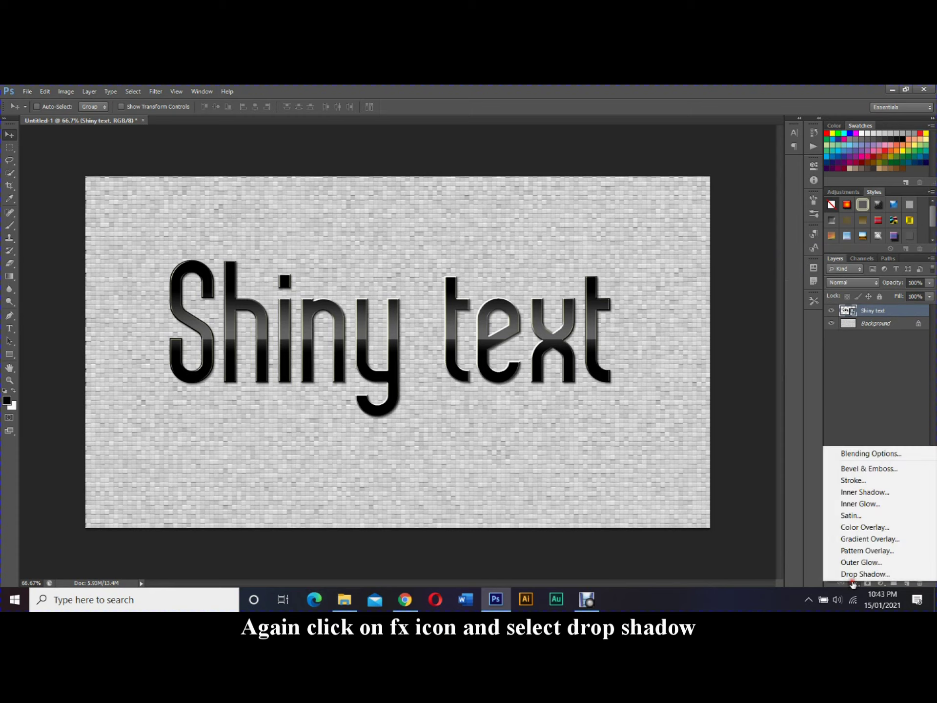
pyautogui.click(862, 574)
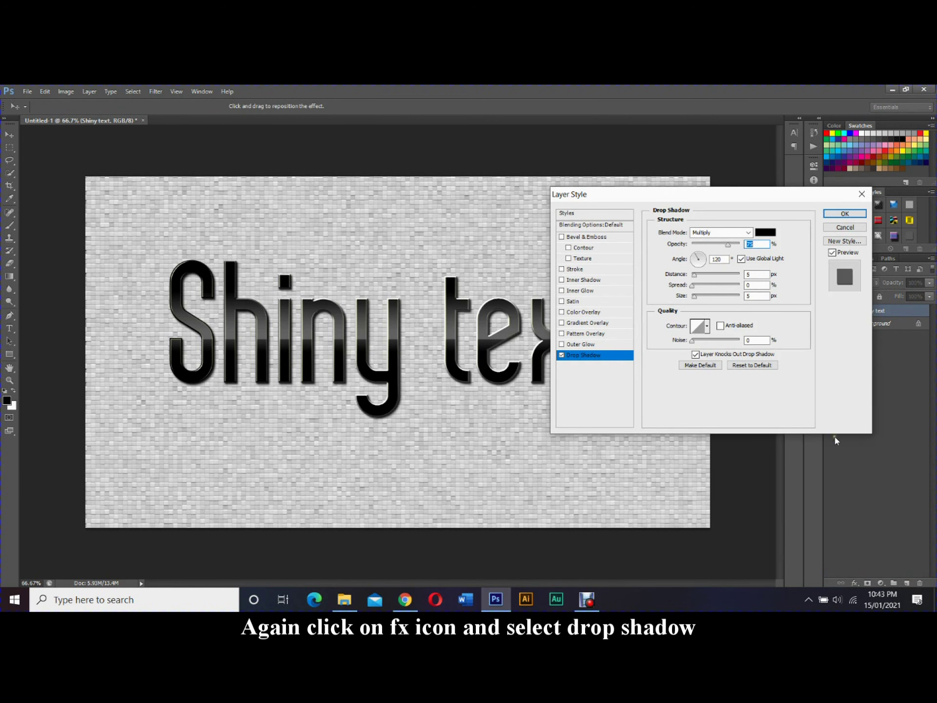
pyautogui.write('50')
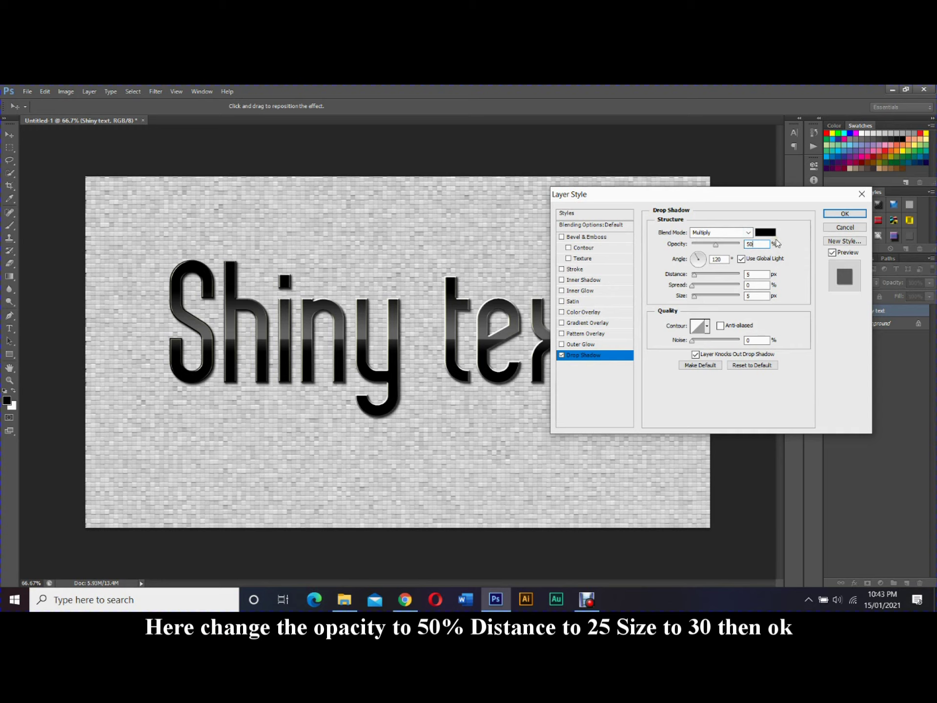
# Set the smart object's drop shadow distance to 25 px and size to 30 px, and apply the style
pyautogui.moveTo(759, 275); pyautogui.dragTo(731, 269)
pyautogui.write('25')
pyautogui.press('Tab')
pyautogui.press('Tab')
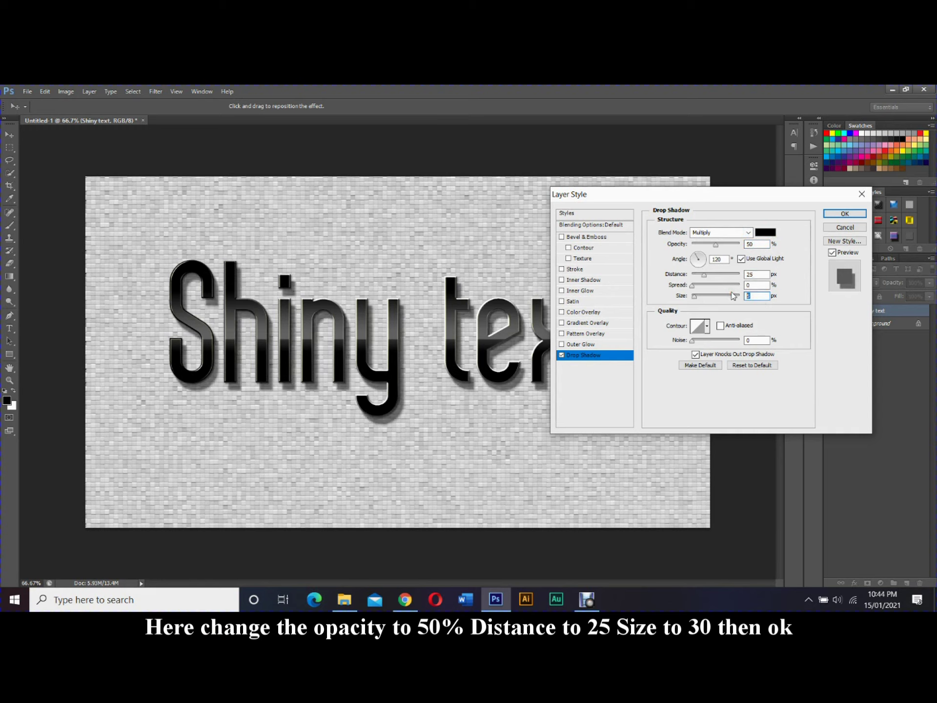
pyautogui.write('30')
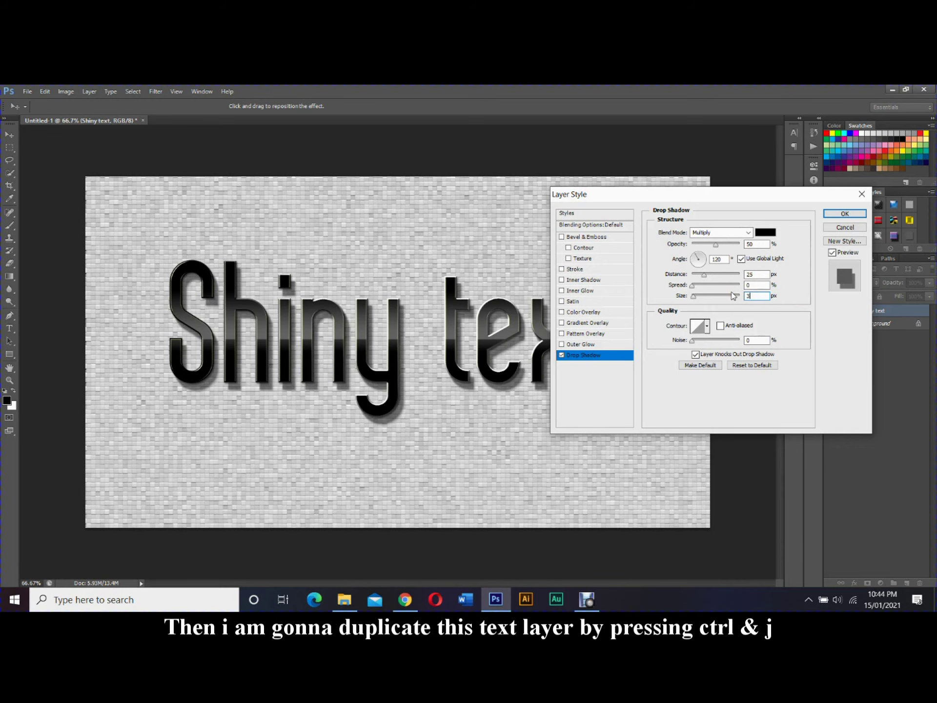
pyautogui.click(845, 214)
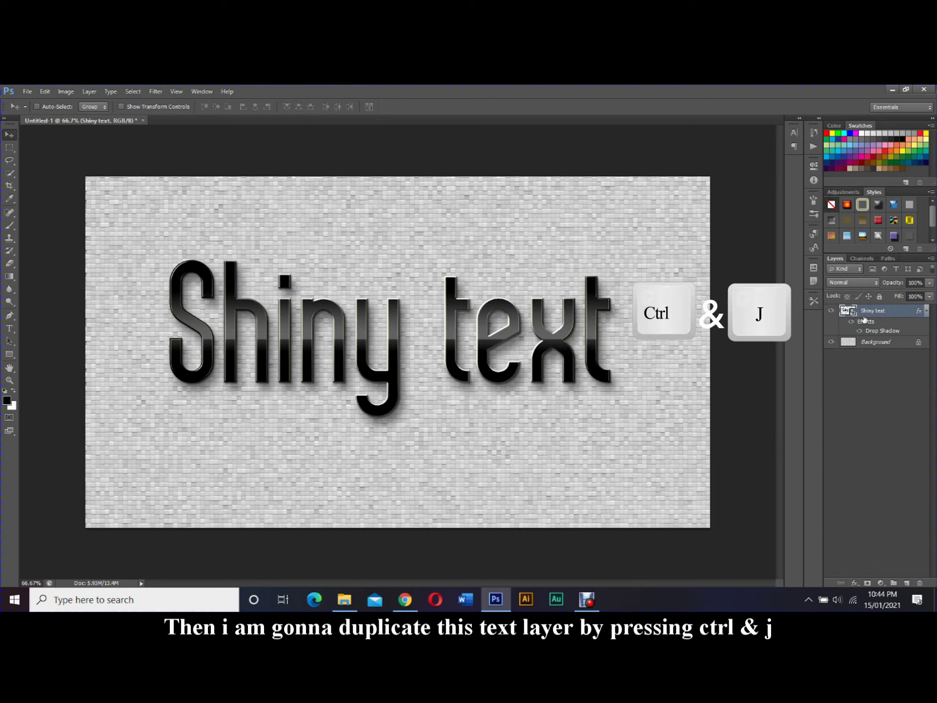
# Duplicate the Shiny text layer and set the copy's drop shadow distance to 50 px
pyautogui.hotkey('ctrl', 'j')
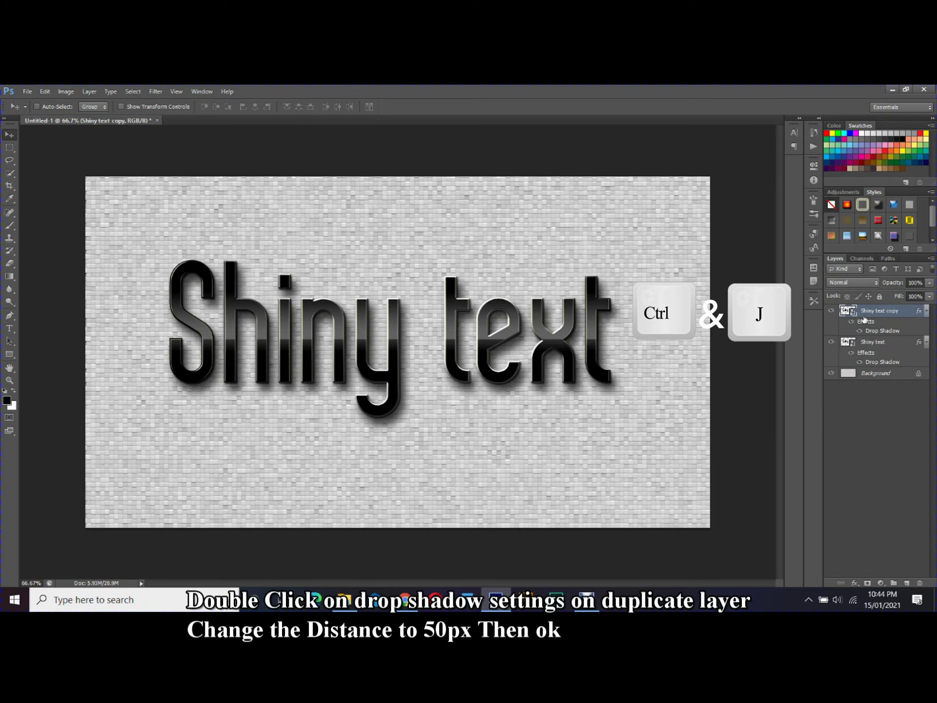
pyautogui.doubleClick(886, 332)
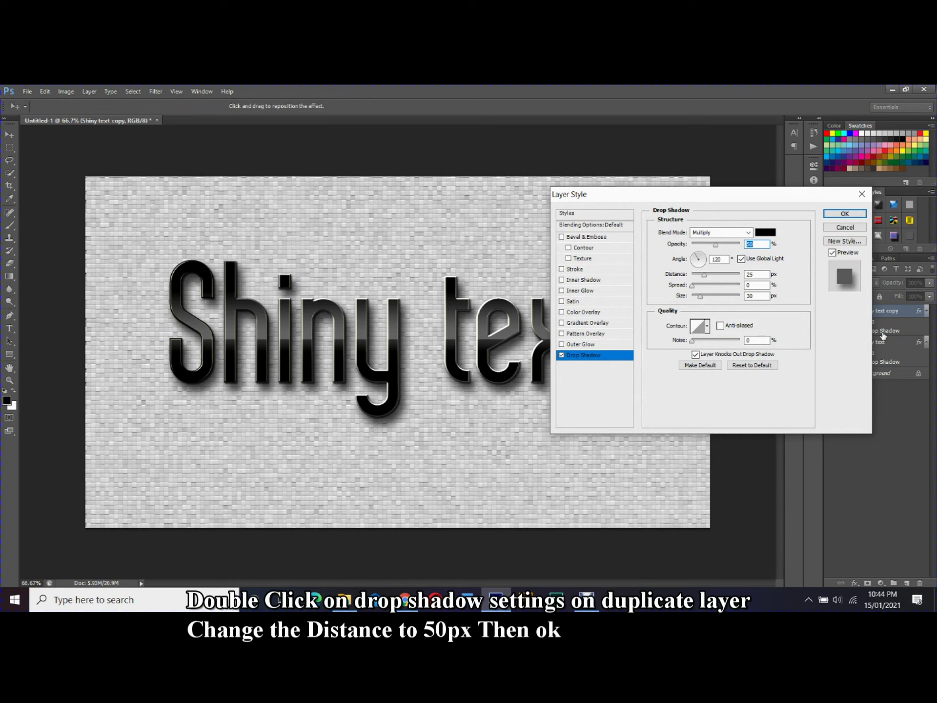
pyautogui.doubleClick(750, 275)
pyautogui.write('50')
pyautogui.click(845, 214)
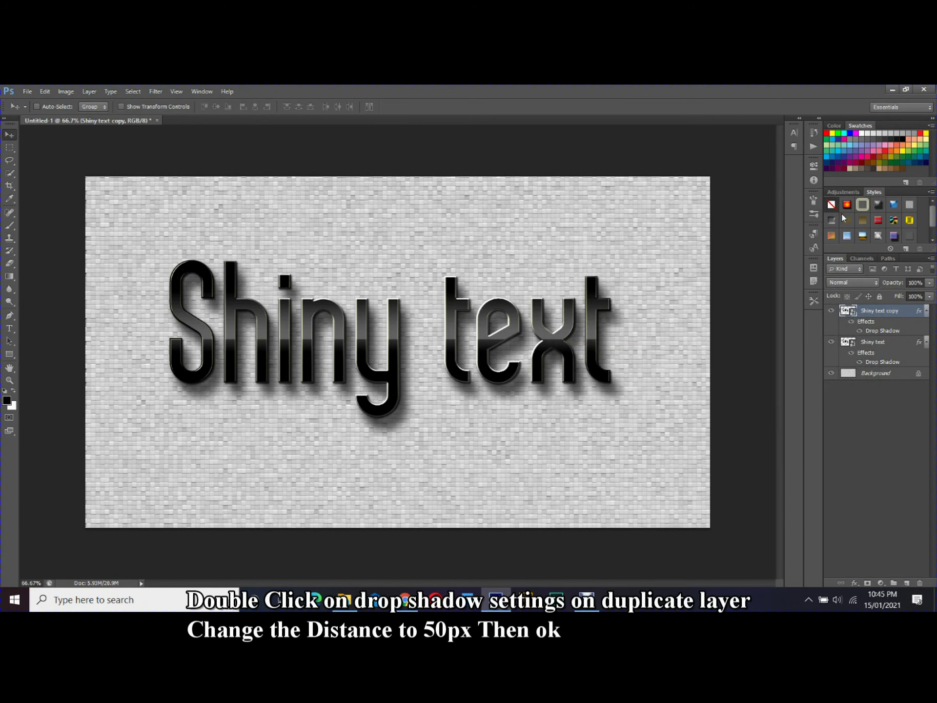
# Create a new layer directly above the Background layer and name it border
pyautogui.click(873, 374)
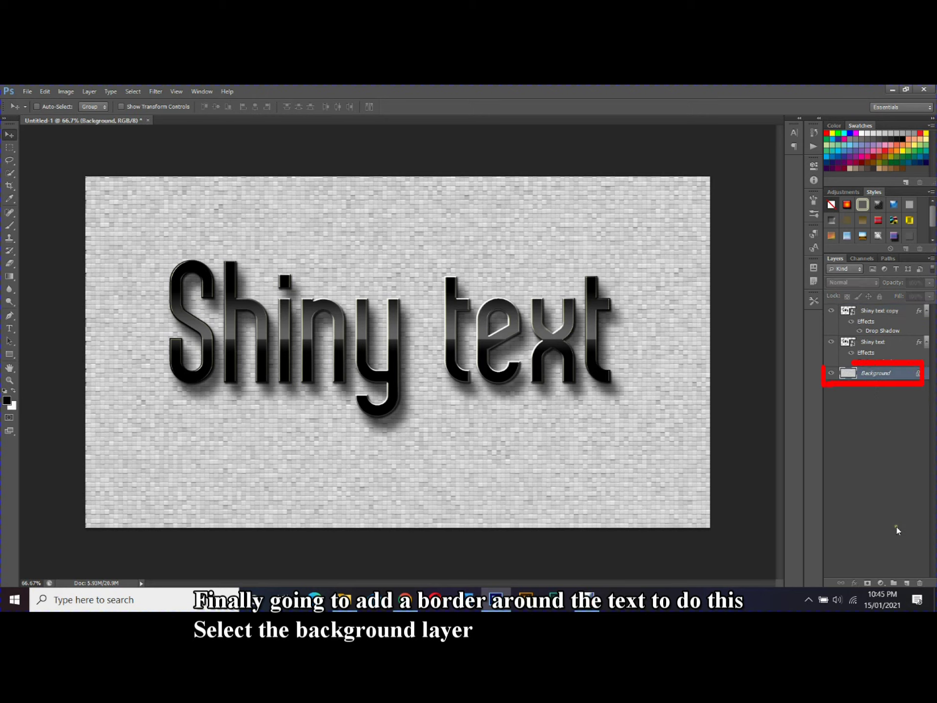
pyautogui.click(906, 582)
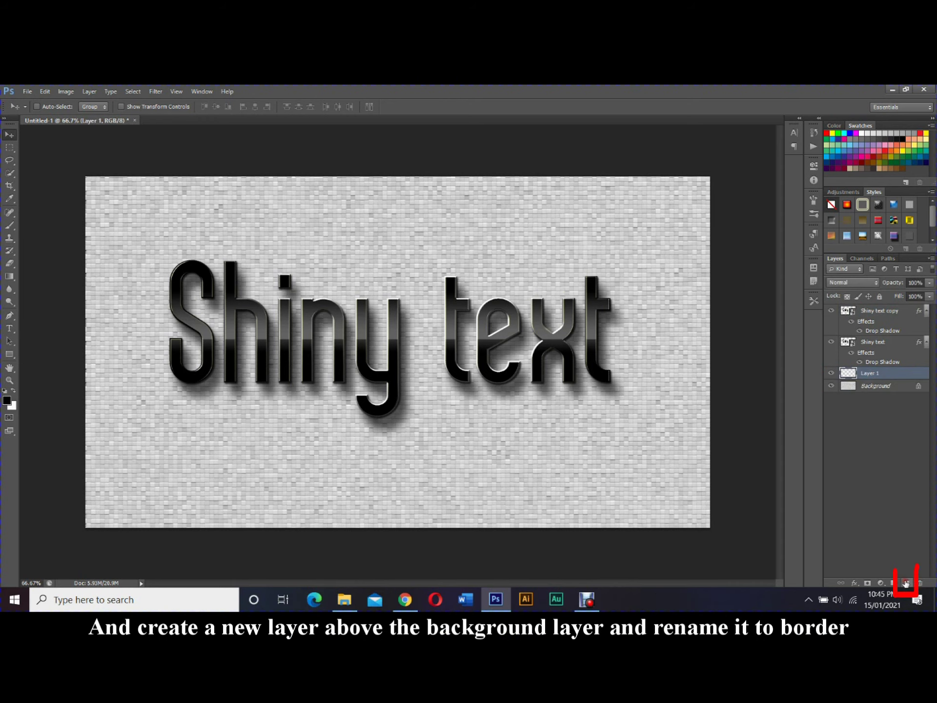
pyautogui.doubleClick(878, 375)
pyautogui.write('b')
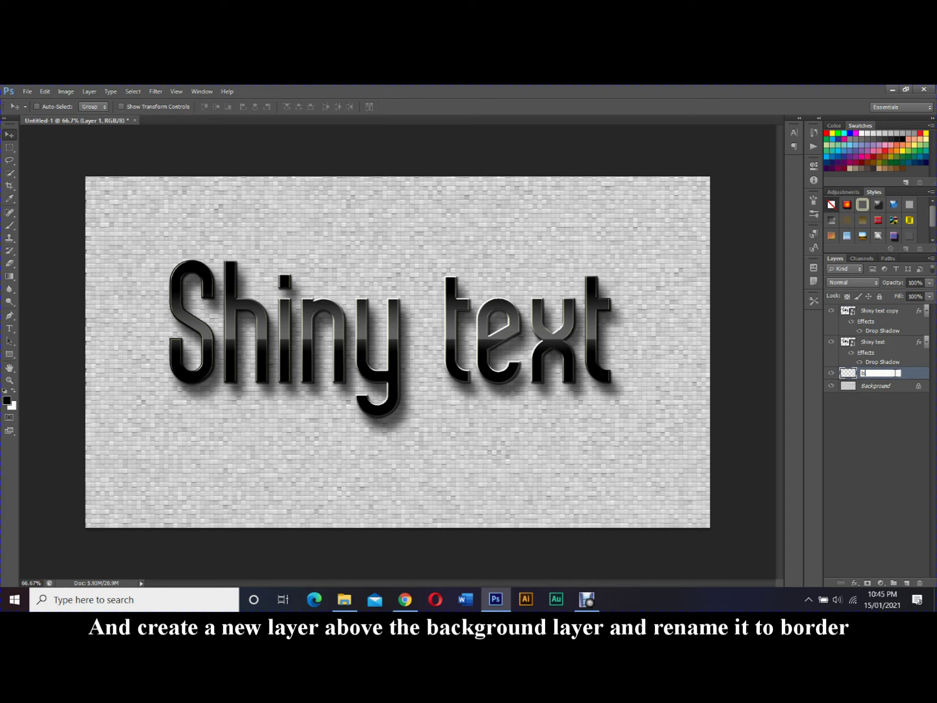
pyautogui.press('Return')
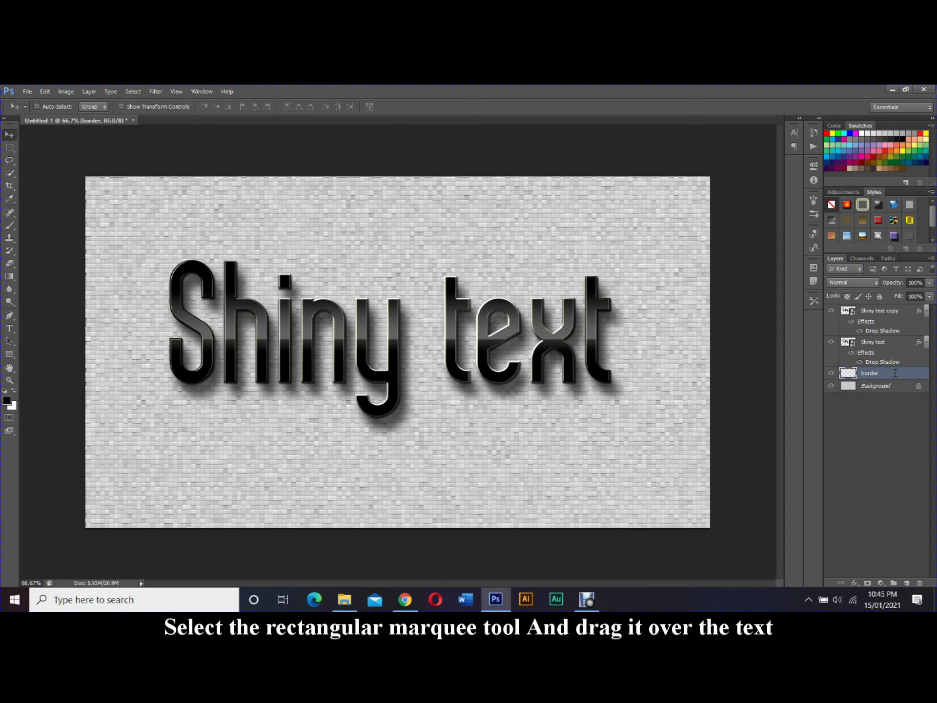
# Draw a rectangular marquee selection around the whole text, leaving a margin inside the canvas edges
pyautogui.click(5, 149)
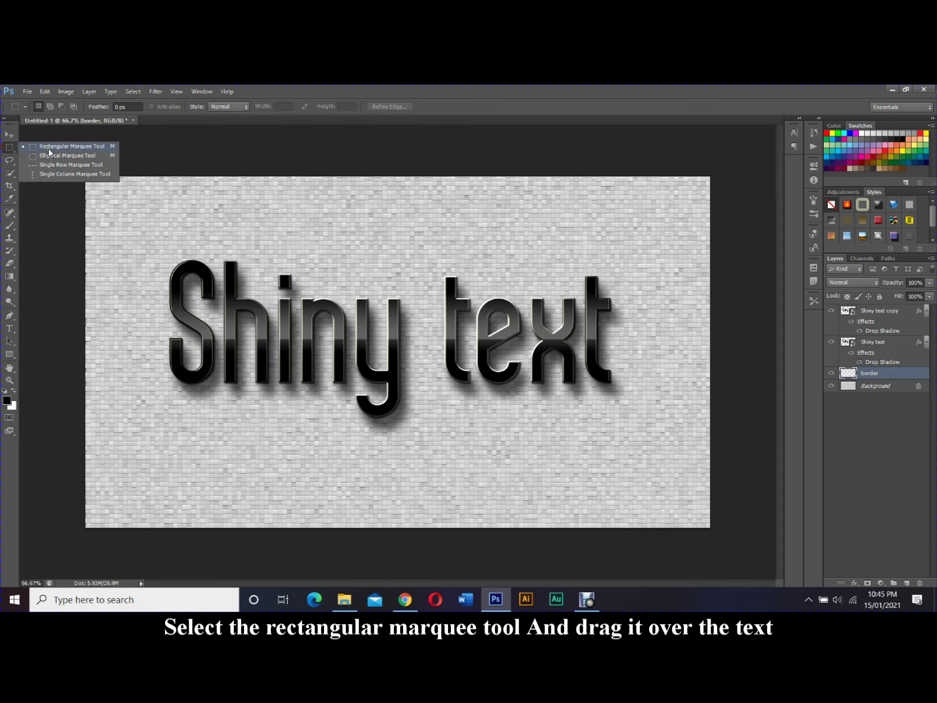
pyautogui.click(49, 149)
pyautogui.moveTo(132, 227); pyautogui.dragTo(676, 471)
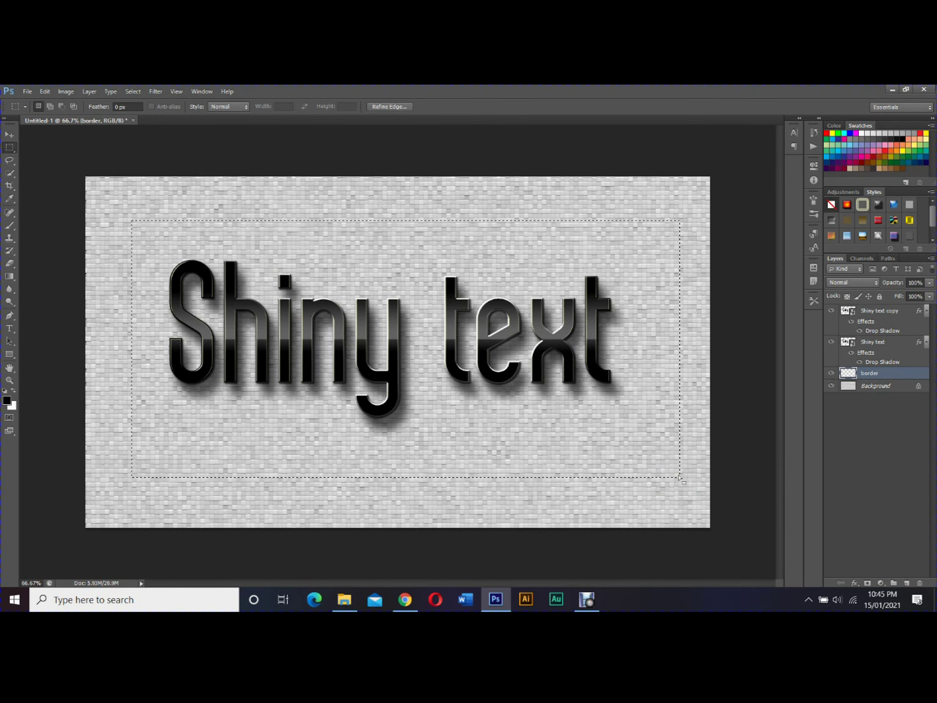
# Stroke the rectangular selection in black with a 10 px width, located inside
pyautogui.rightClick(637, 266)
pyautogui.click(685, 424)
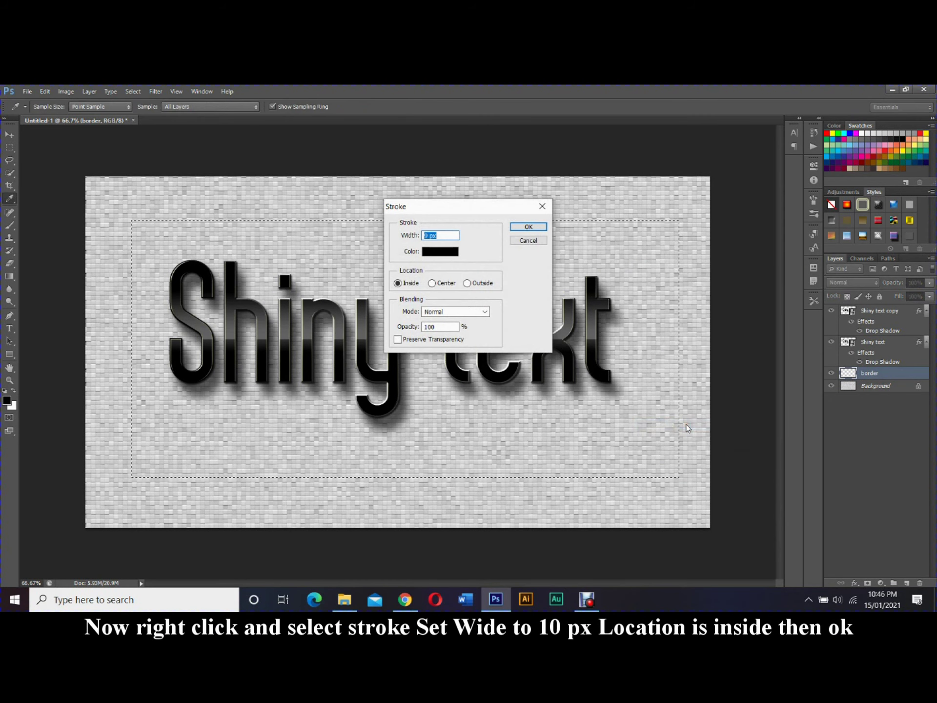
pyautogui.click(426, 235)
pyautogui.write('0')
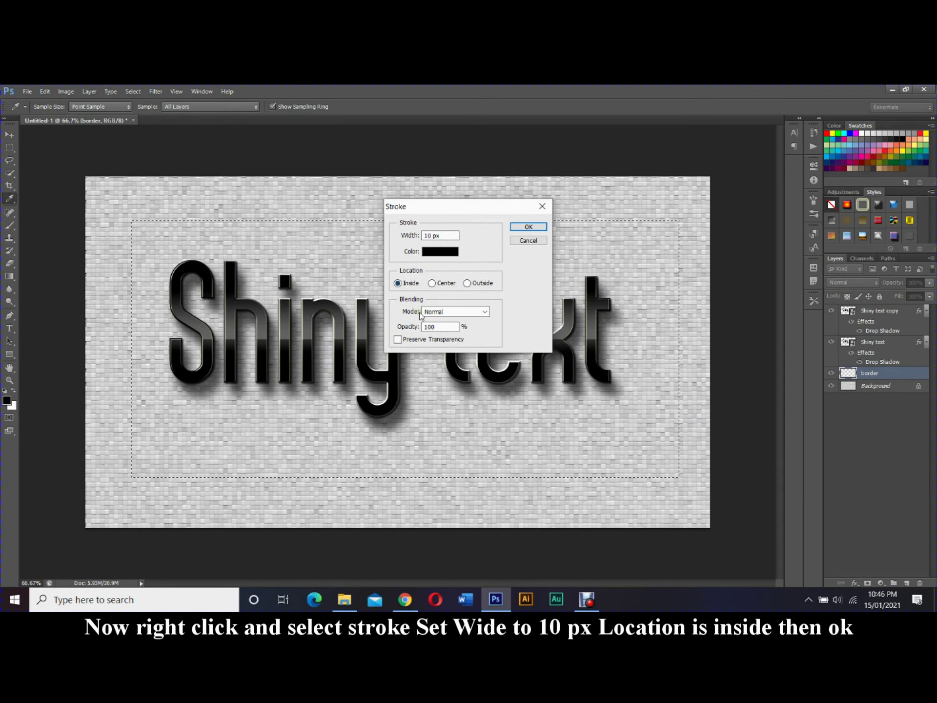
pyautogui.click(523, 228)
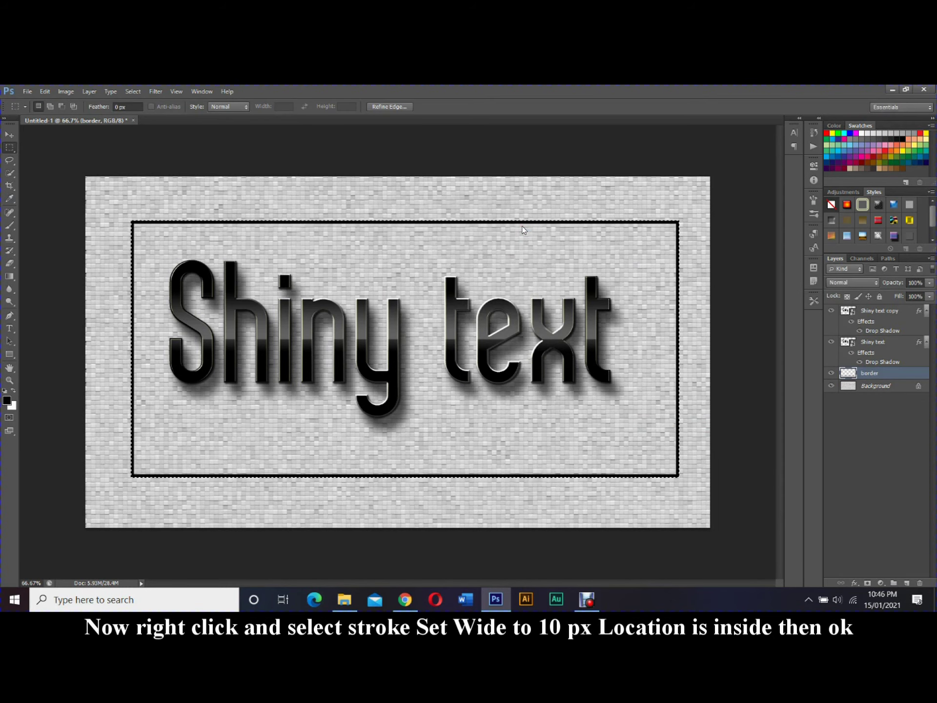
# Deselect the rectangle and set the border layer's fill to 0%
pyautogui.click(137, 91)
pyautogui.click(147, 117)
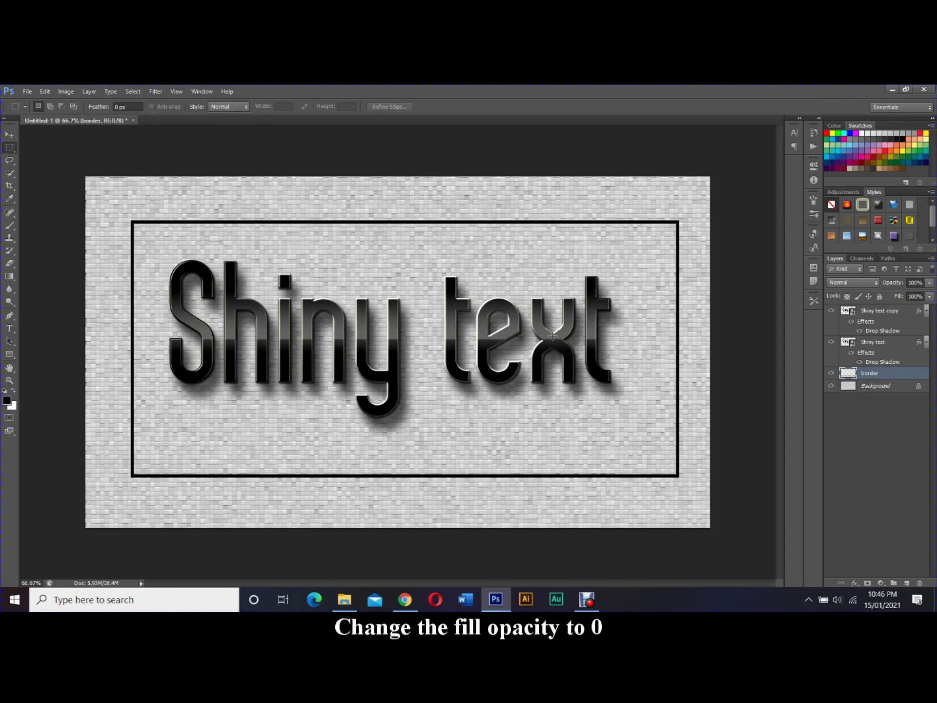
pyautogui.click(929, 300)
pyautogui.moveTo(925, 329); pyautogui.dragTo(874, 322)
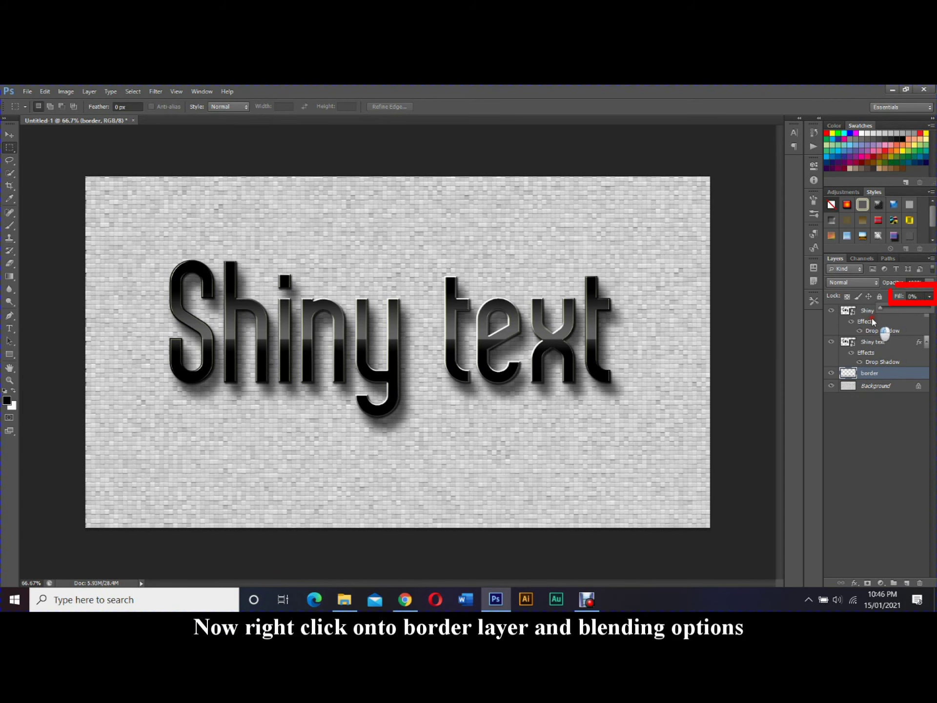
# Add Bevel & Emboss to the border layer with Chisel Hard technique, Down direction and 6 px size
pyautogui.rightClick(879, 378)
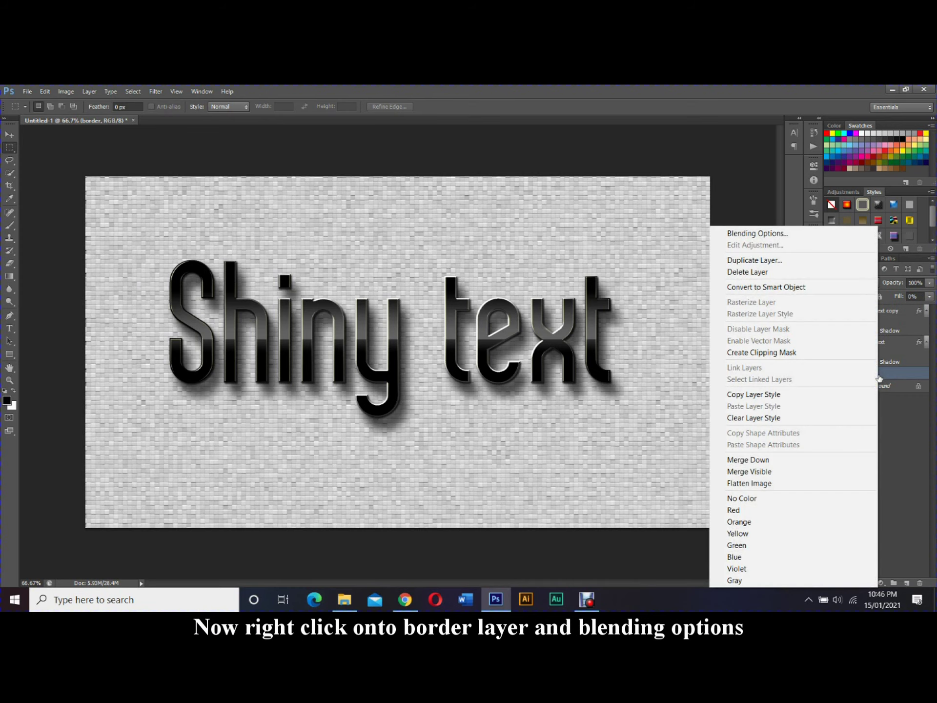
pyautogui.click(801, 237)
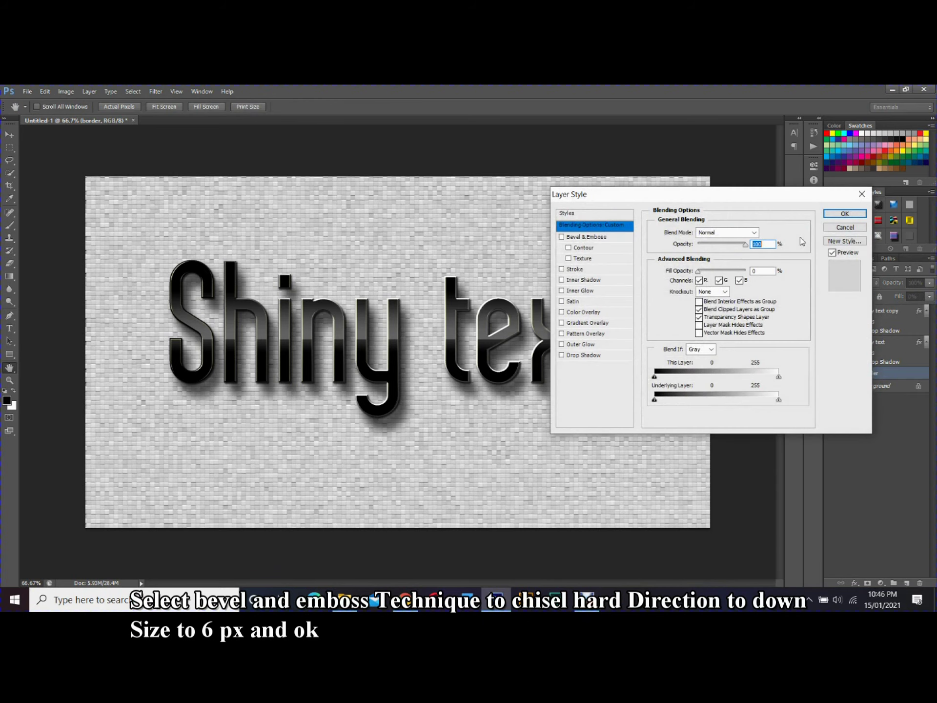
pyautogui.click(604, 238)
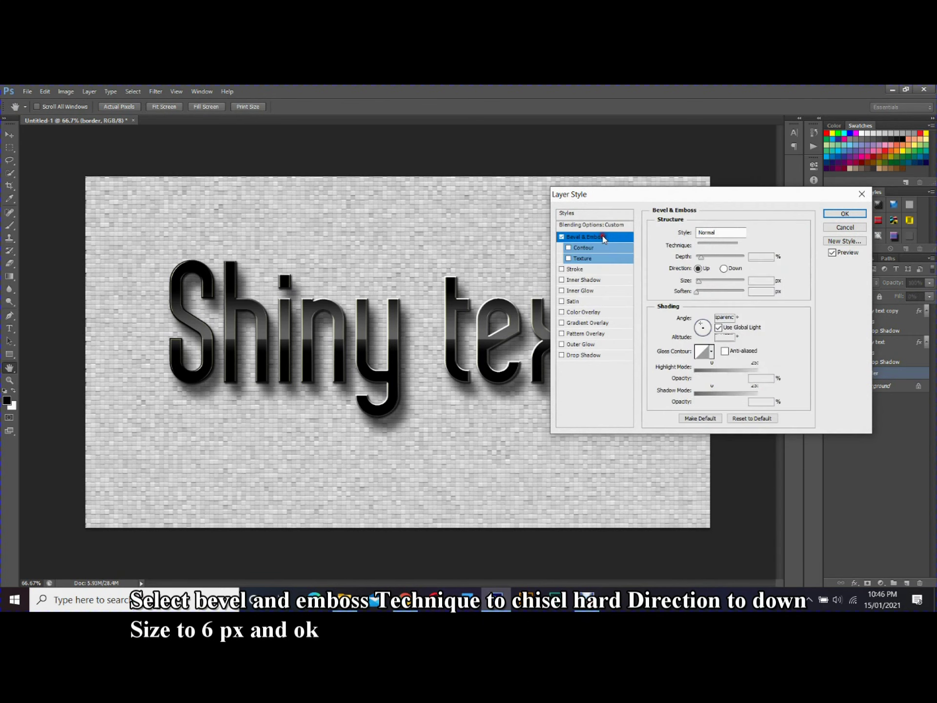
pyautogui.click(732, 245)
pyautogui.click(732, 267)
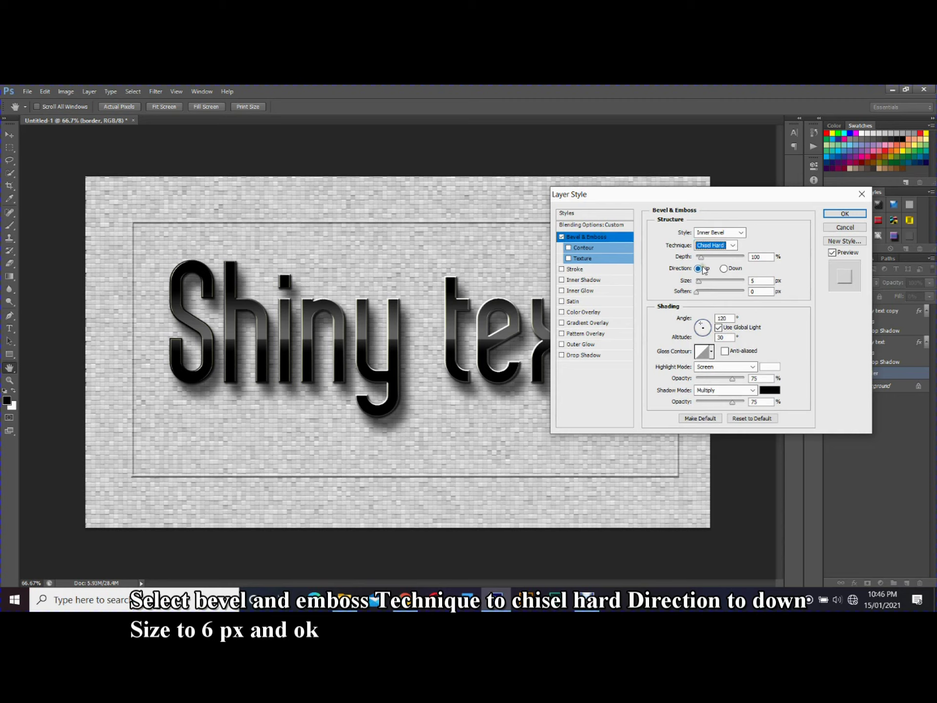
pyautogui.click(724, 269)
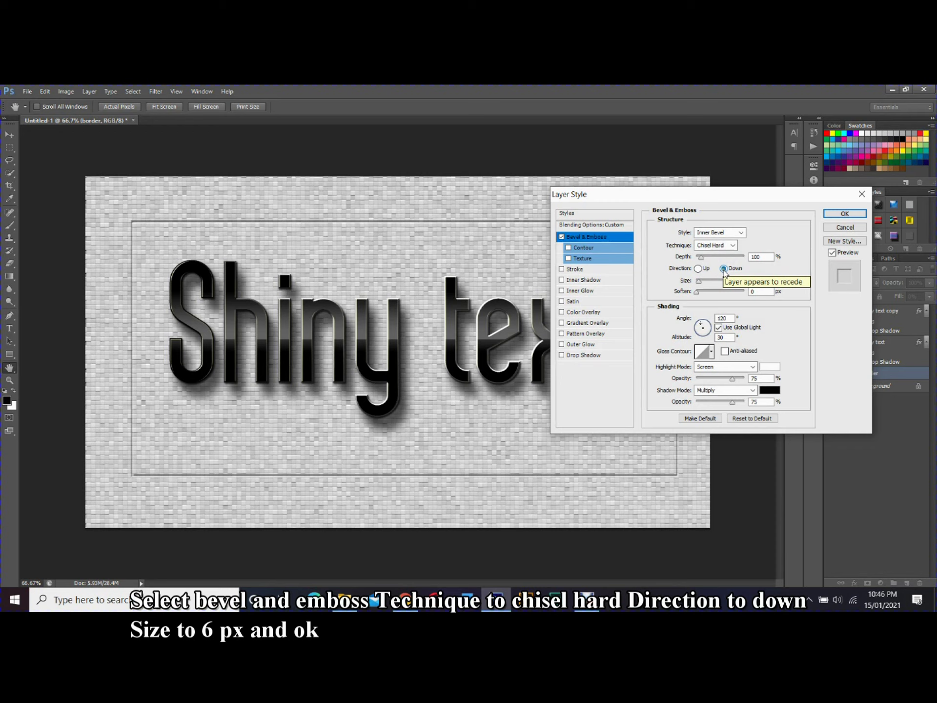
pyautogui.doubleClick(754, 281)
pyautogui.write('6')
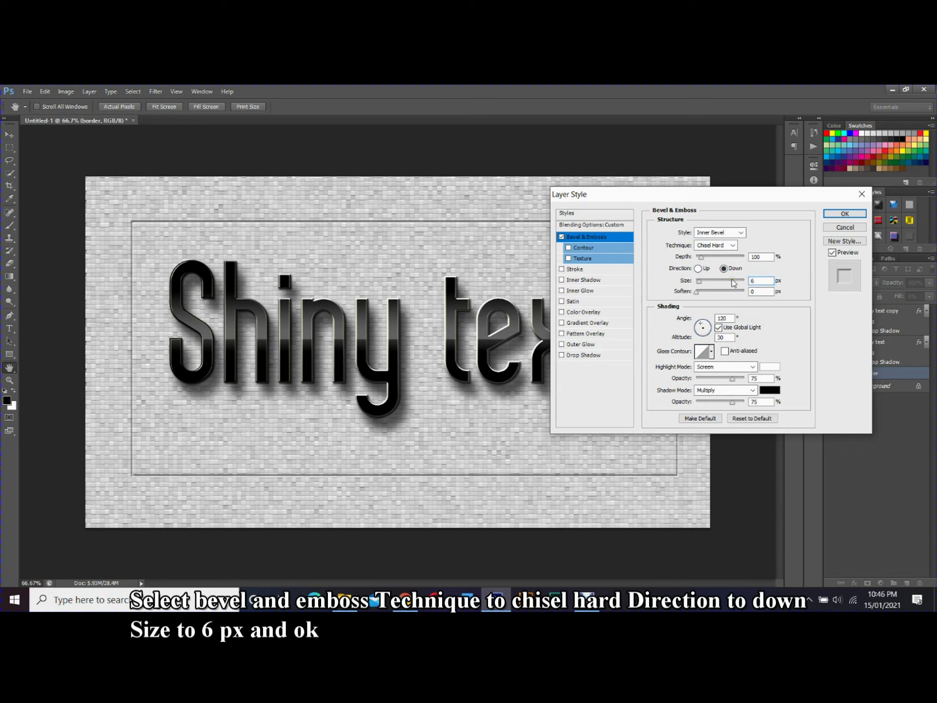
pyautogui.click(842, 214)
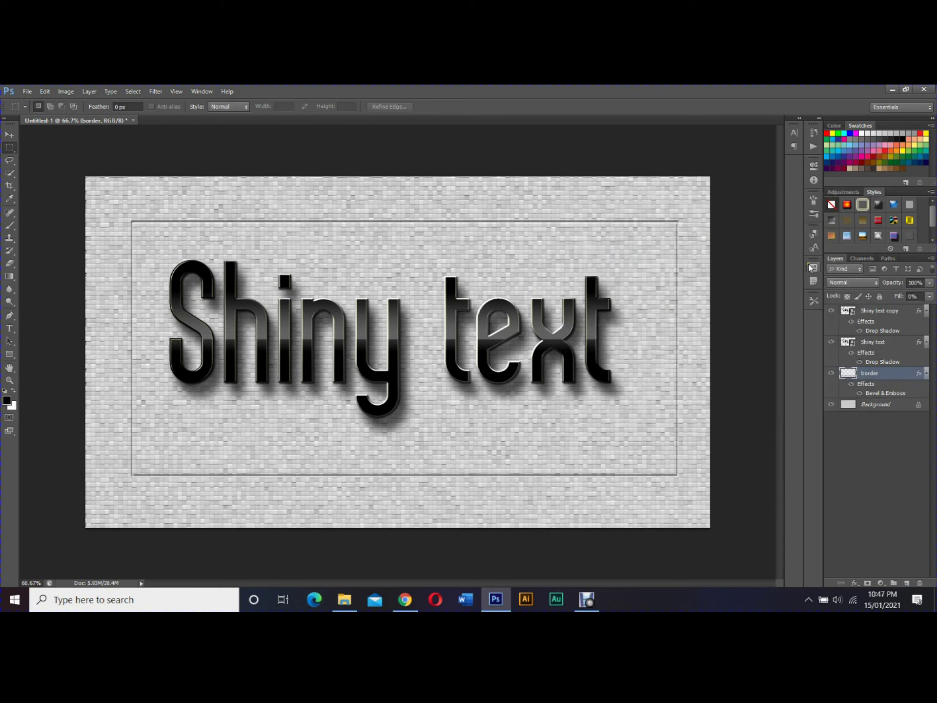